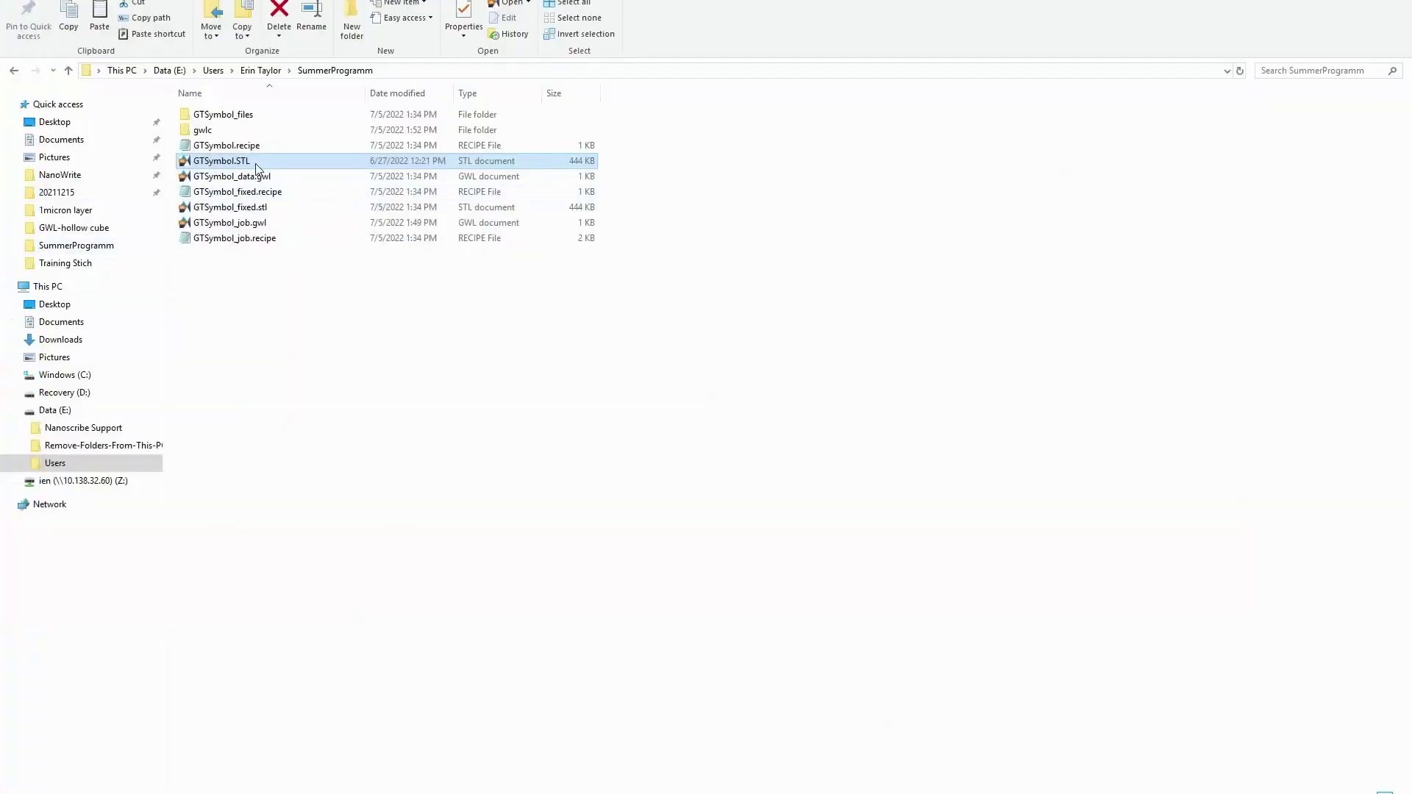
# Open GTSymbol.STL from the SummerProgramm folder so it loads into DeScribe
pyautogui.doubleClick(263, 160)
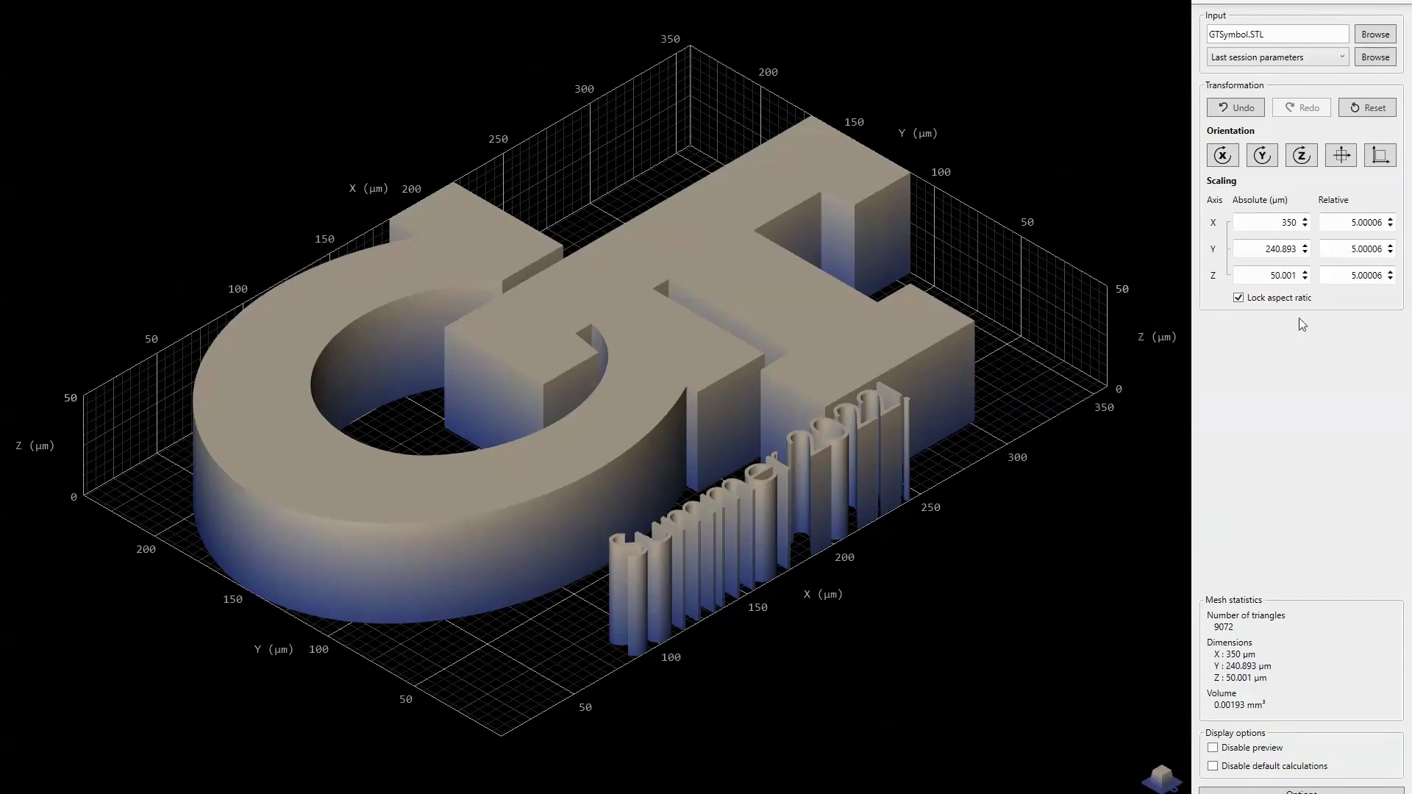
pyautogui.click(1218, 158)
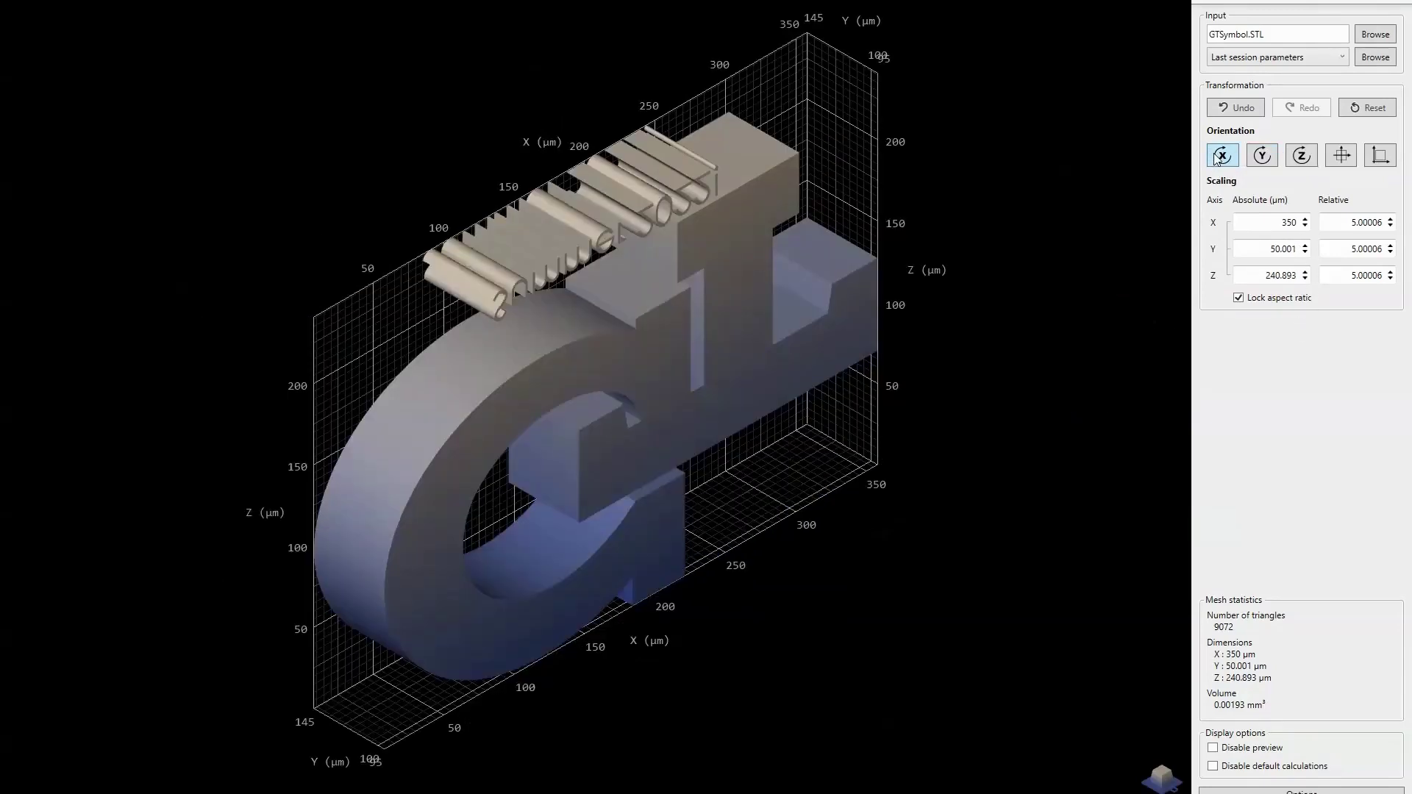
pyautogui.click(1219, 156)
pyautogui.click(1219, 156)
pyautogui.click(1220, 157)
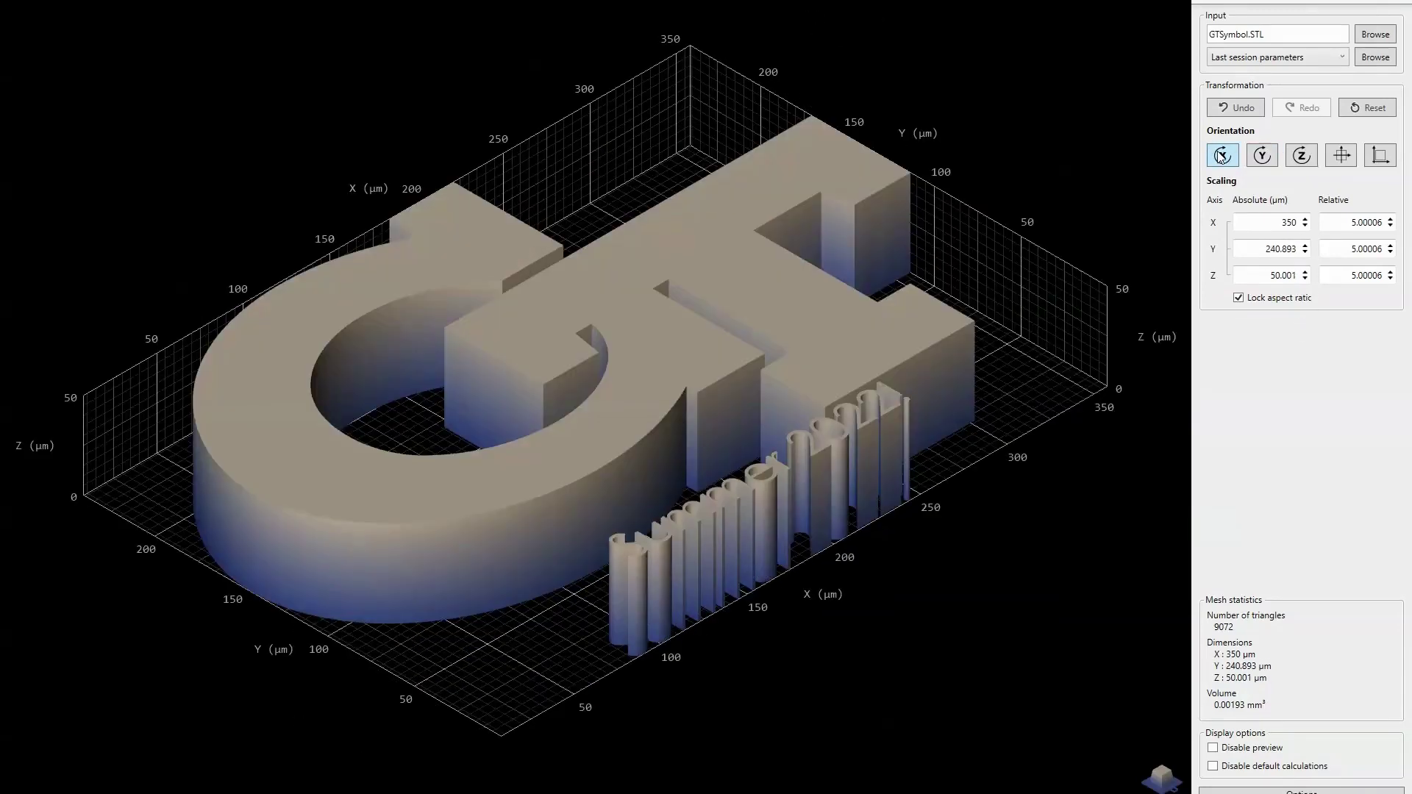
pyautogui.click(1293, 156)
pyautogui.click(1293, 157)
pyautogui.click(1293, 157)
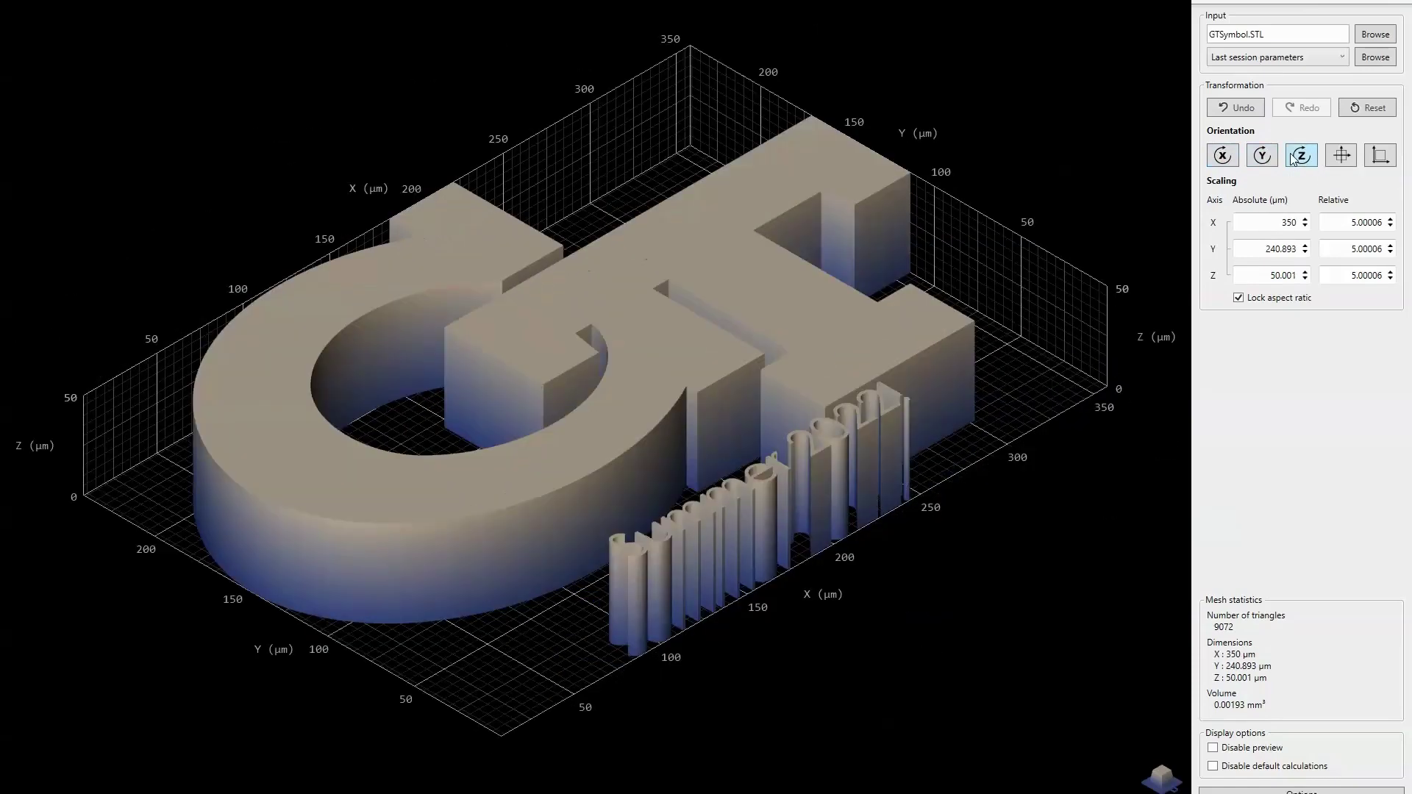
pyautogui.doubleClick(1290, 222)
pyautogui.press('BackSpace')
pyautogui.write('500')
pyautogui.press('Return')
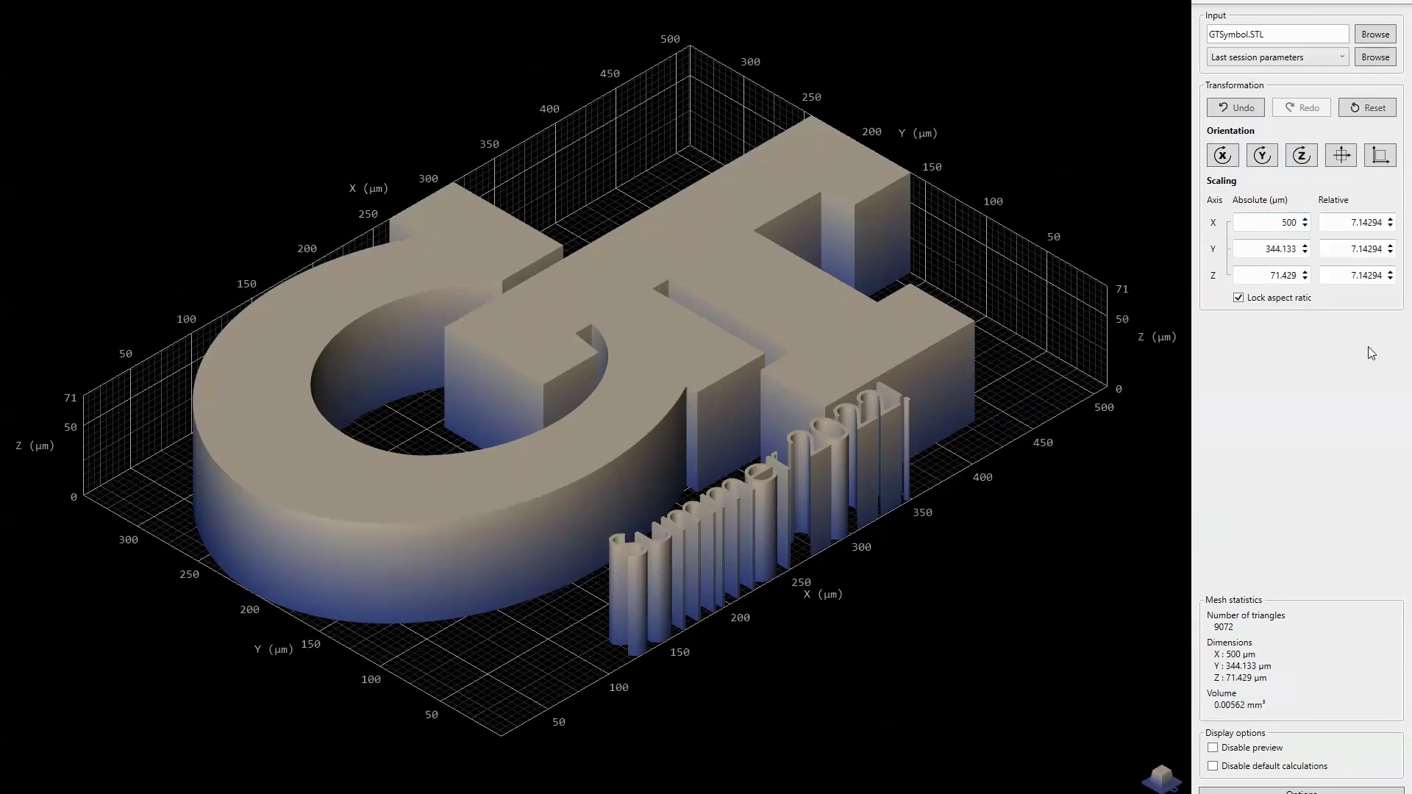
pyautogui.doubleClick(1289, 222)
pyautogui.write('200')
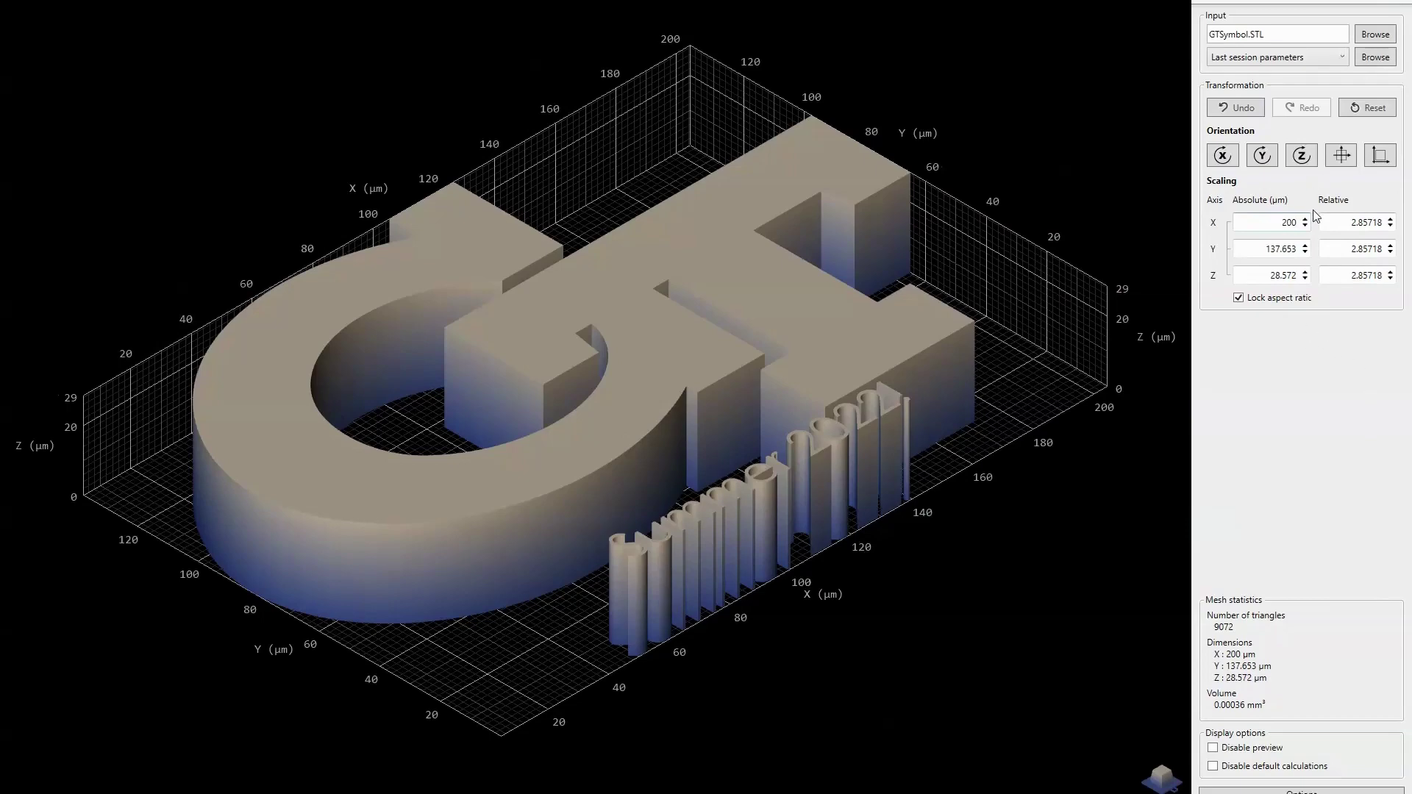
pyautogui.press('BackSpace')
pyautogui.press('BackSpace')
pyautogui.press('BackSpace')
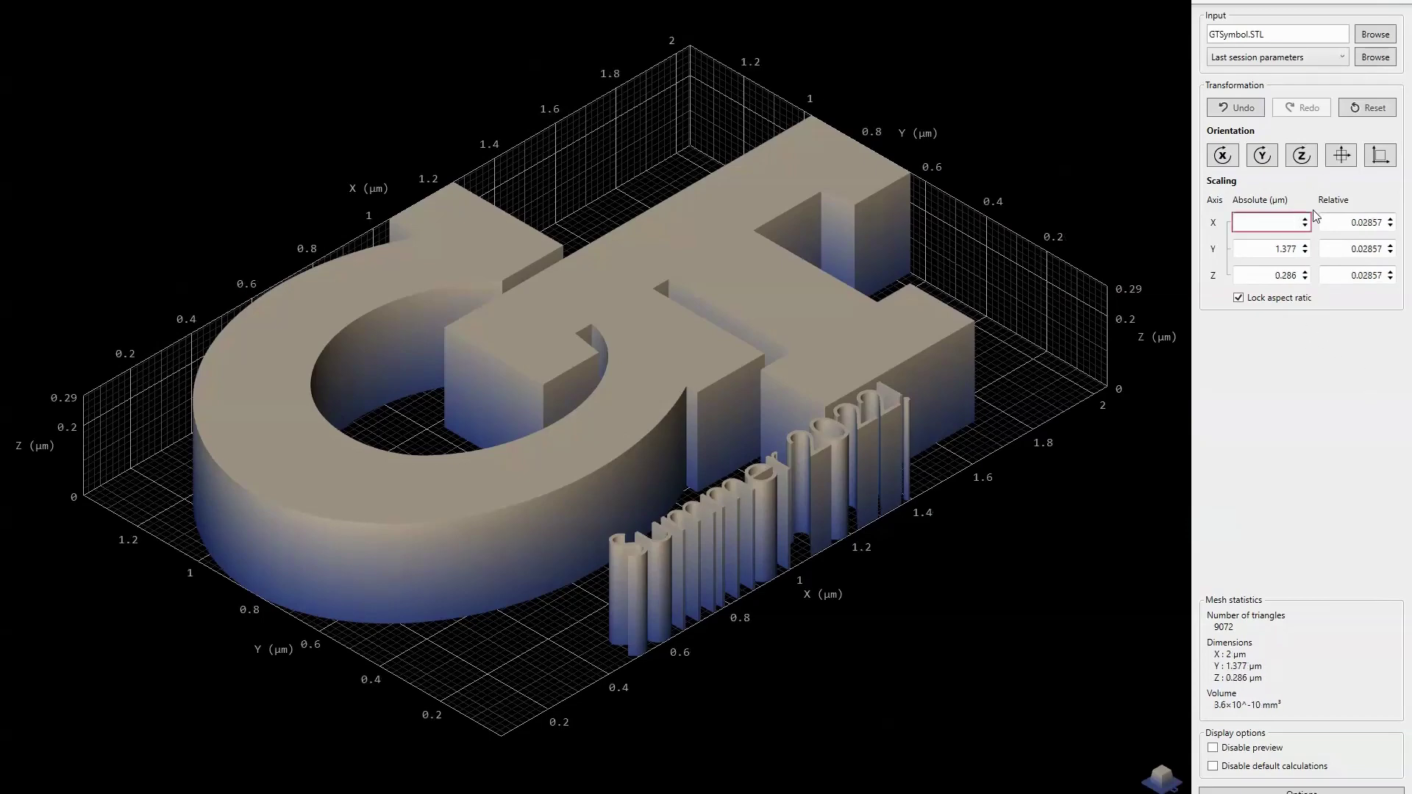
pyautogui.write('350')
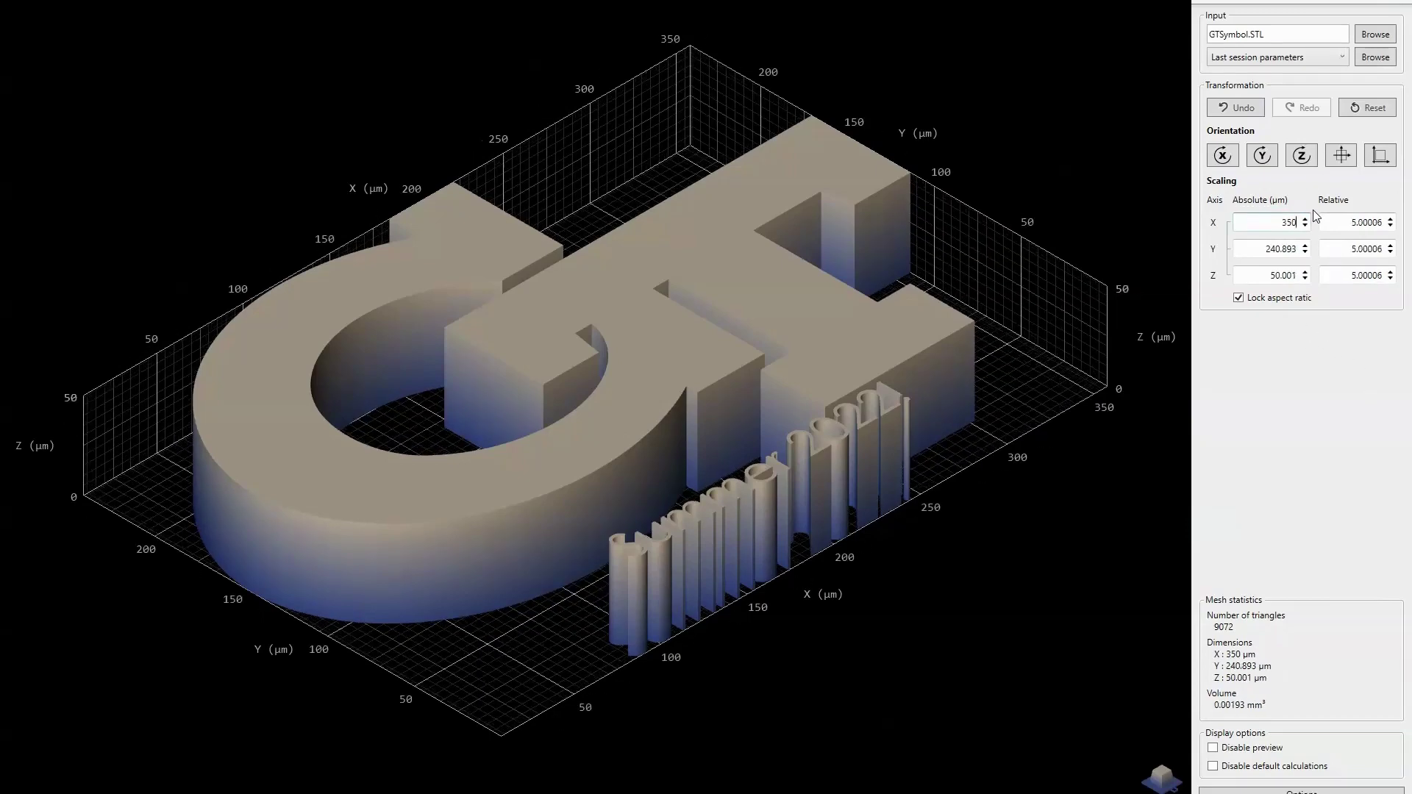
# Slice the model at a larger fixed distance, then re-slice at 0.5 µm for 101 slices
pyautogui.click(1387, 9)
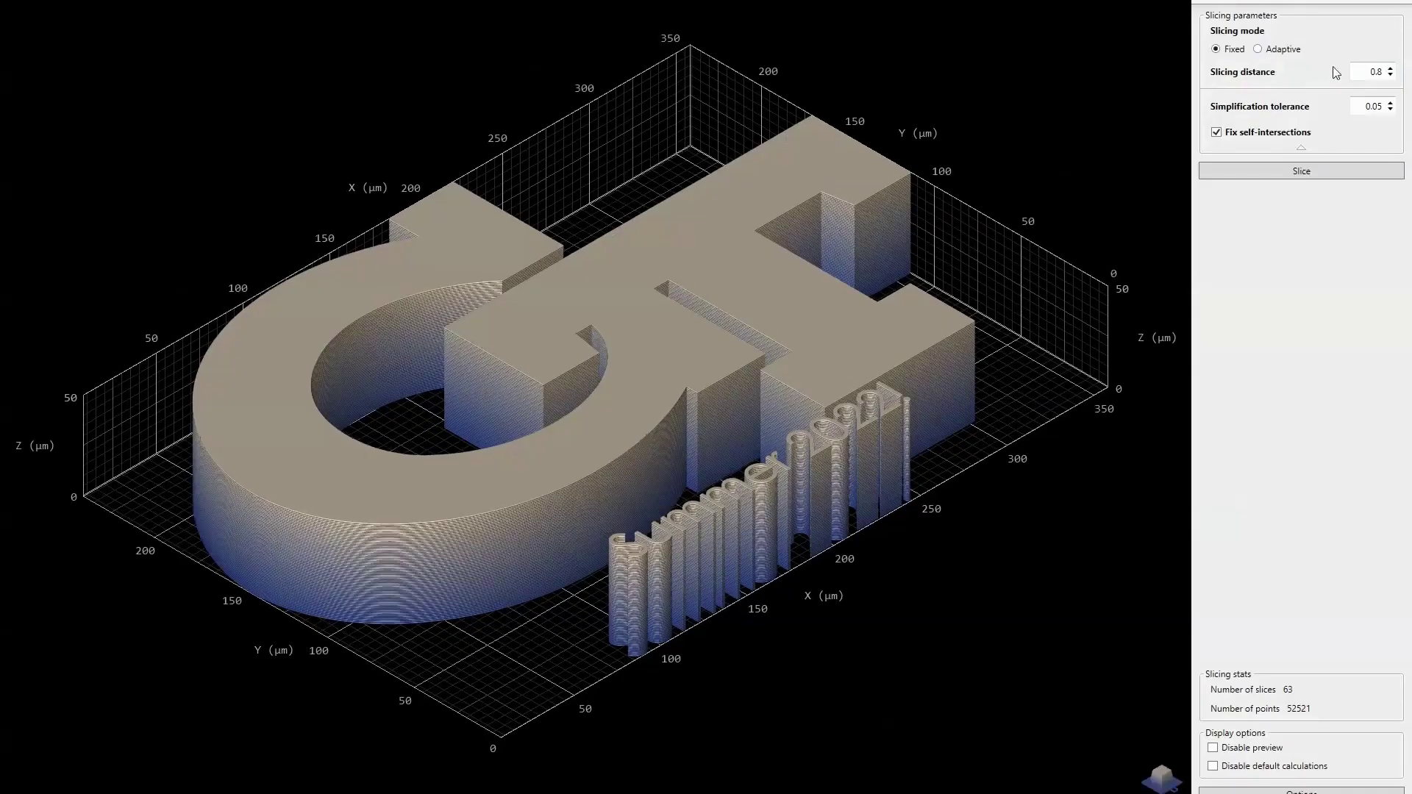
pyautogui.click(1391, 68)
pyautogui.click(1391, 69)
pyautogui.click(1357, 175)
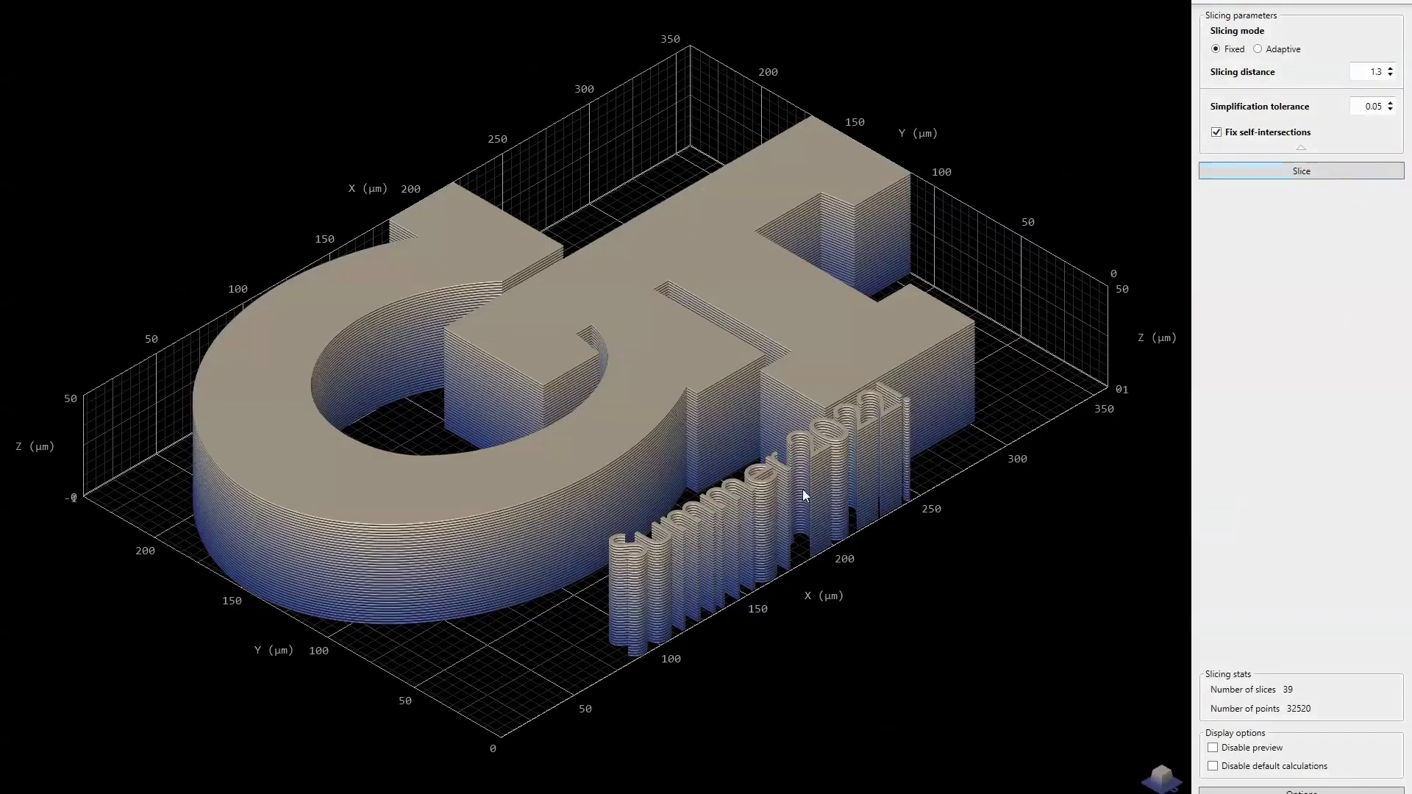
pyautogui.scroll(3, 602, 330)
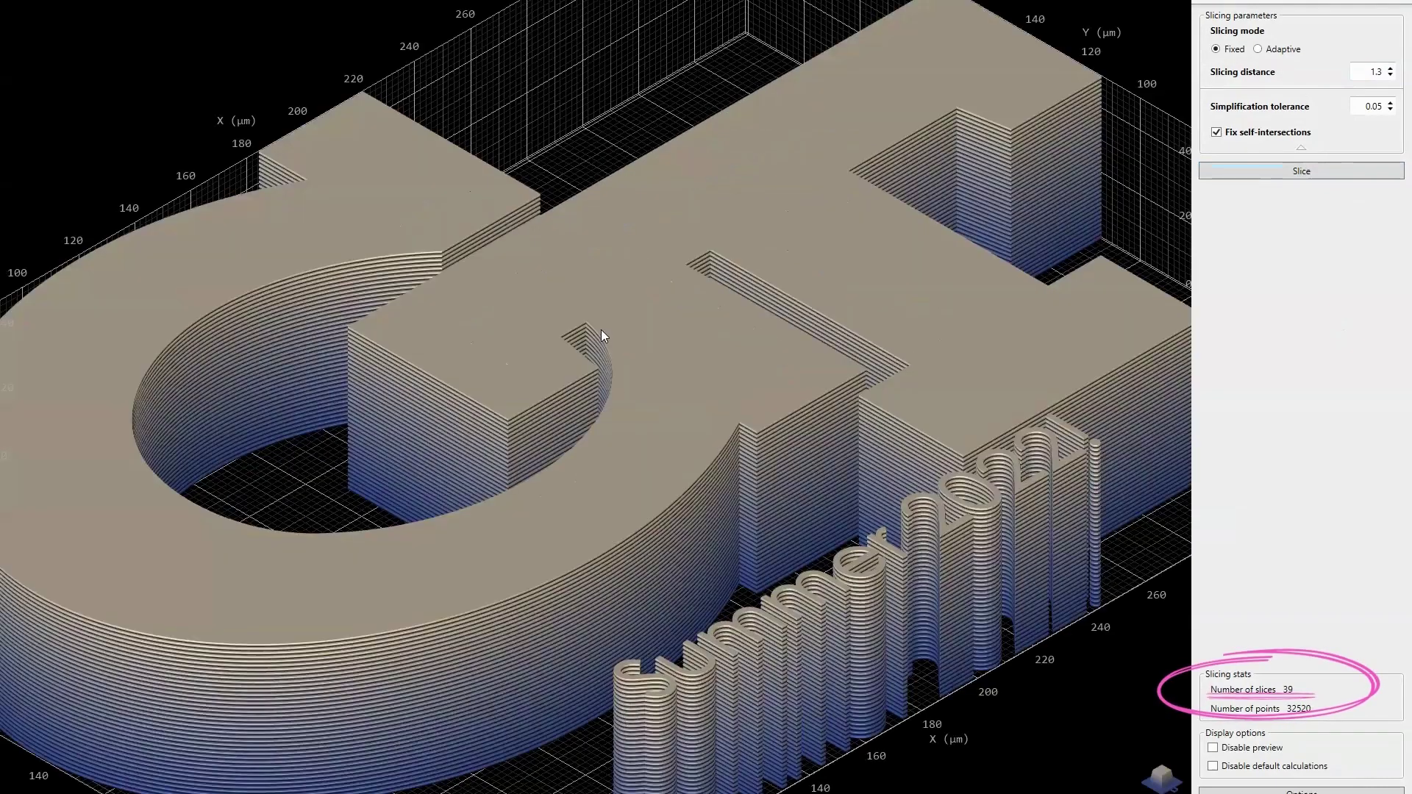
pyautogui.scroll(2, 601, 330)
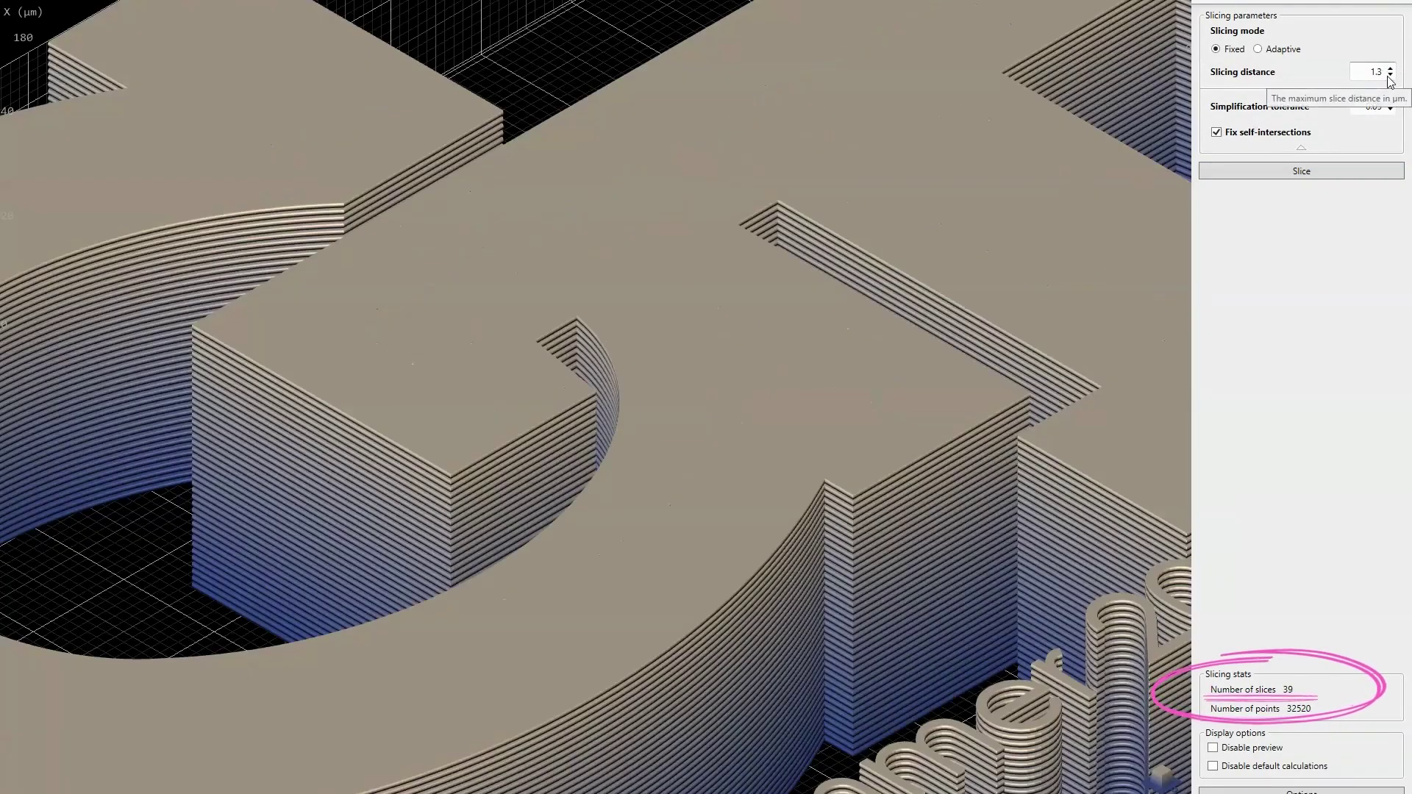
pyautogui.scroll(-6, 1388, 76)
pyautogui.scroll(-2, 1390, 76)
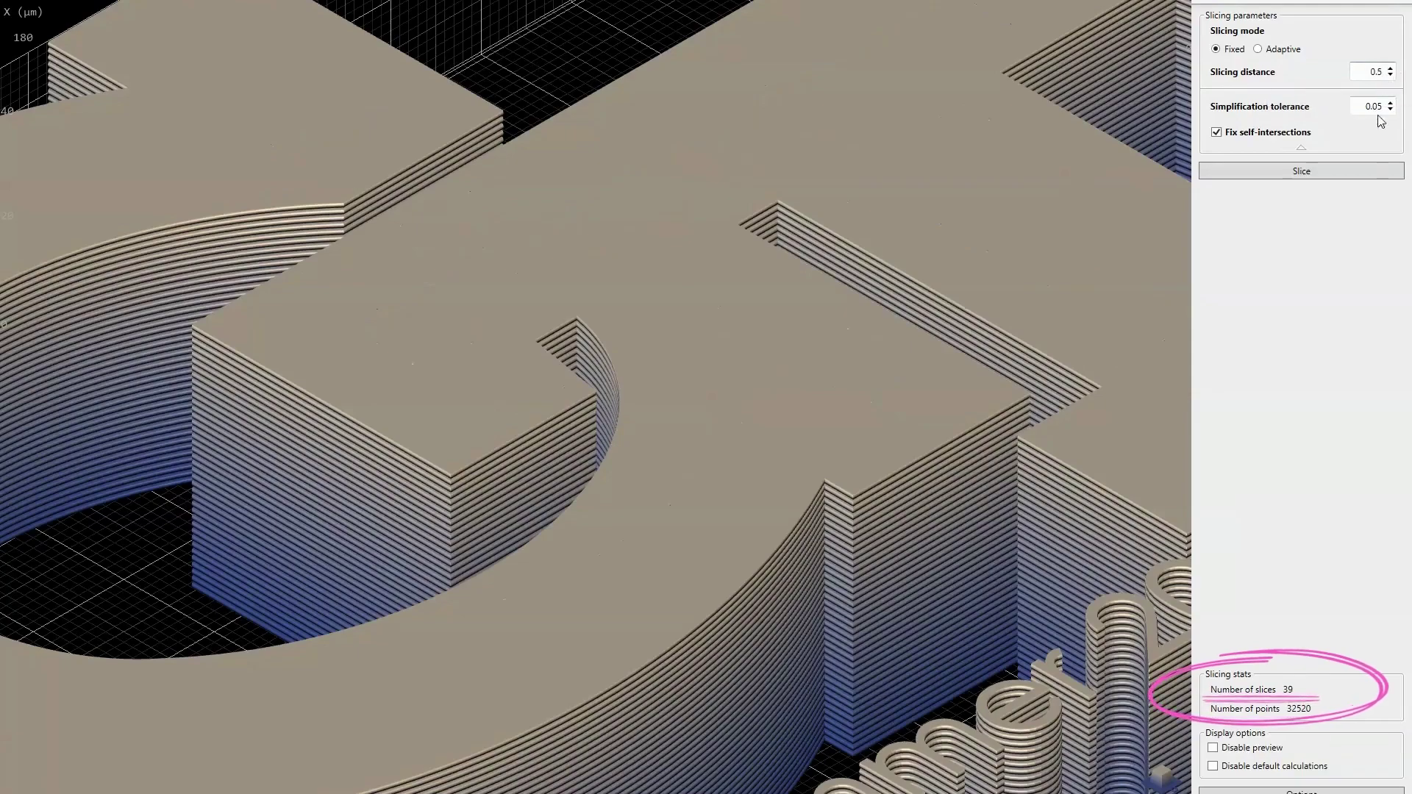
pyautogui.click(1366, 173)
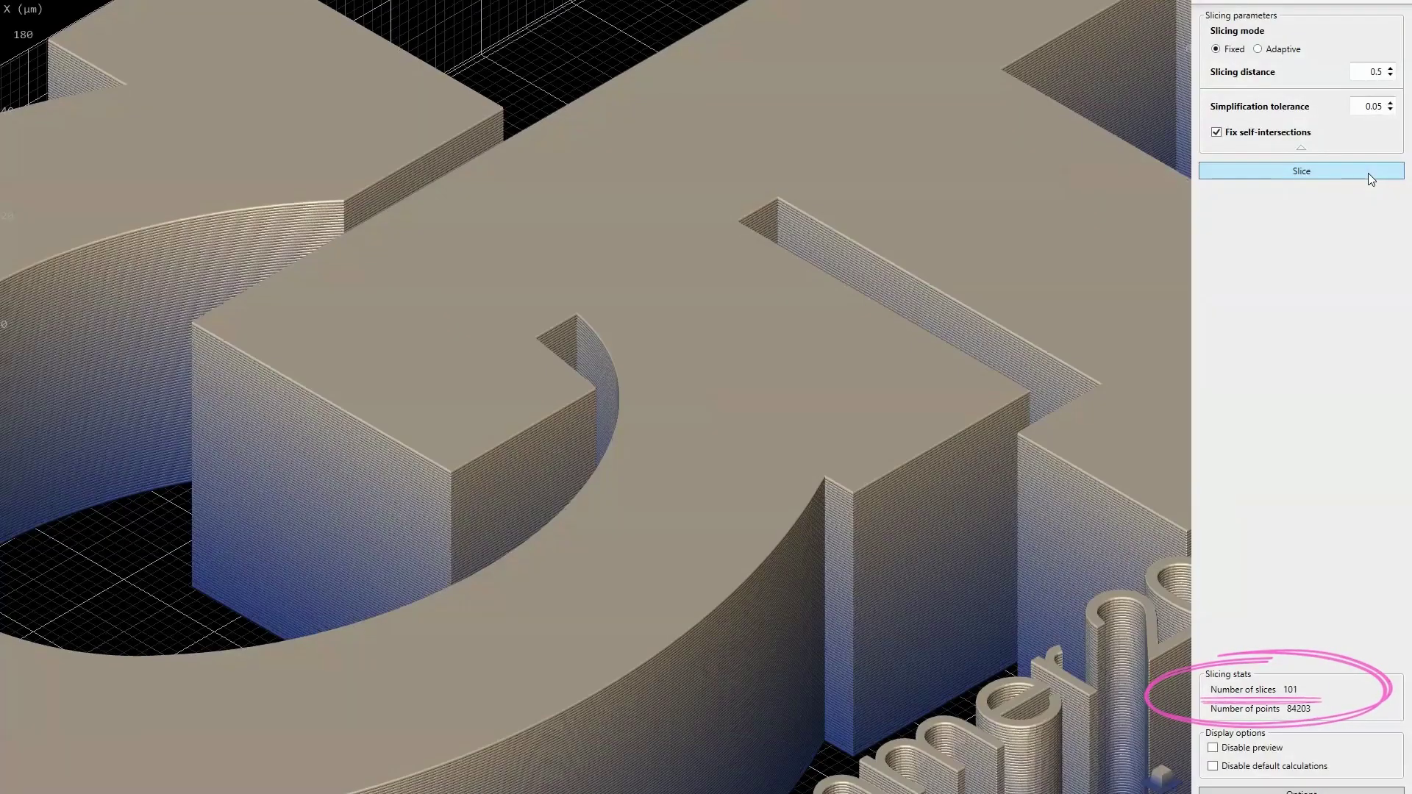
# Switch slicing to Adaptive mode, lower the slope evaluation toward Average, and re-slice
pyautogui.click(1275, 53)
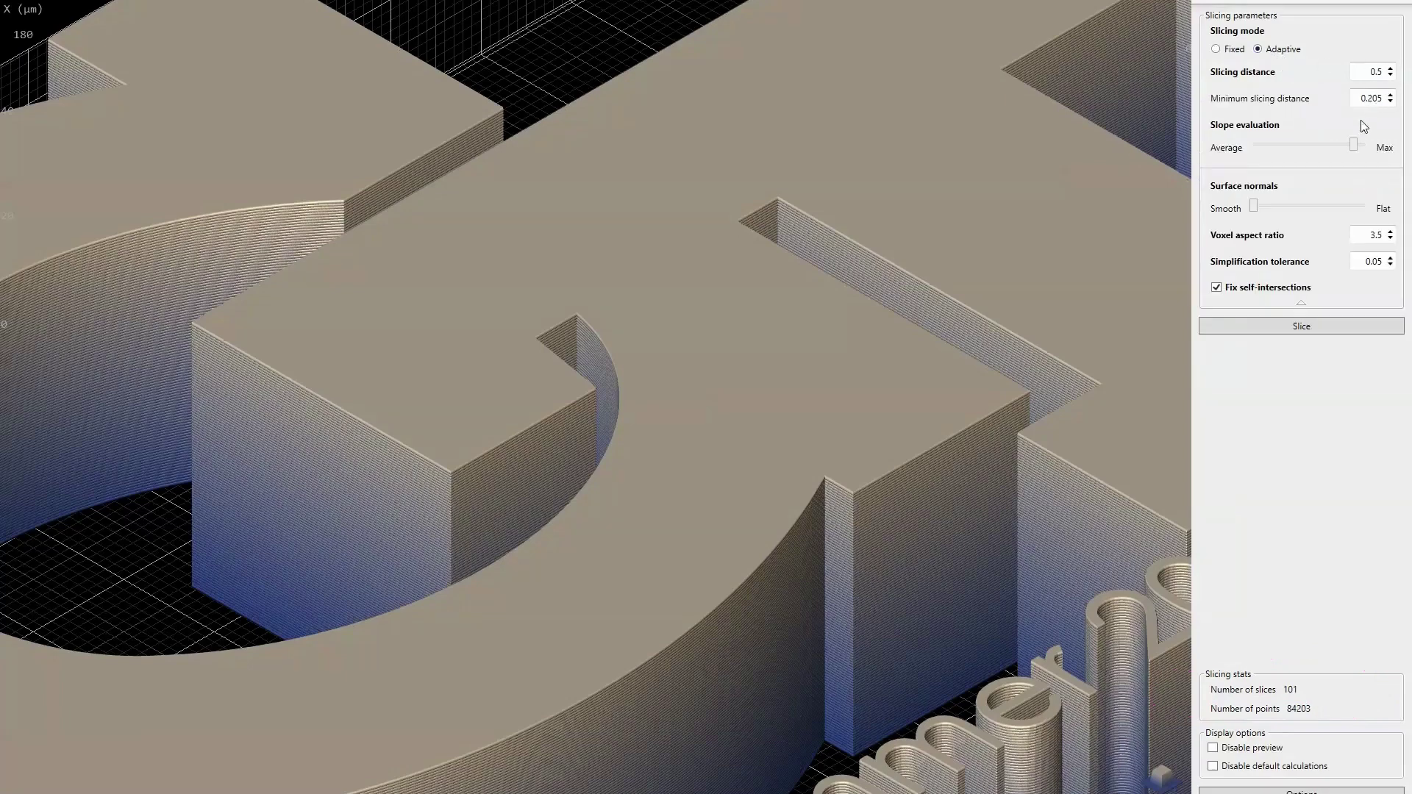
pyautogui.moveTo(1354, 144); pyautogui.dragTo(1281, 147)
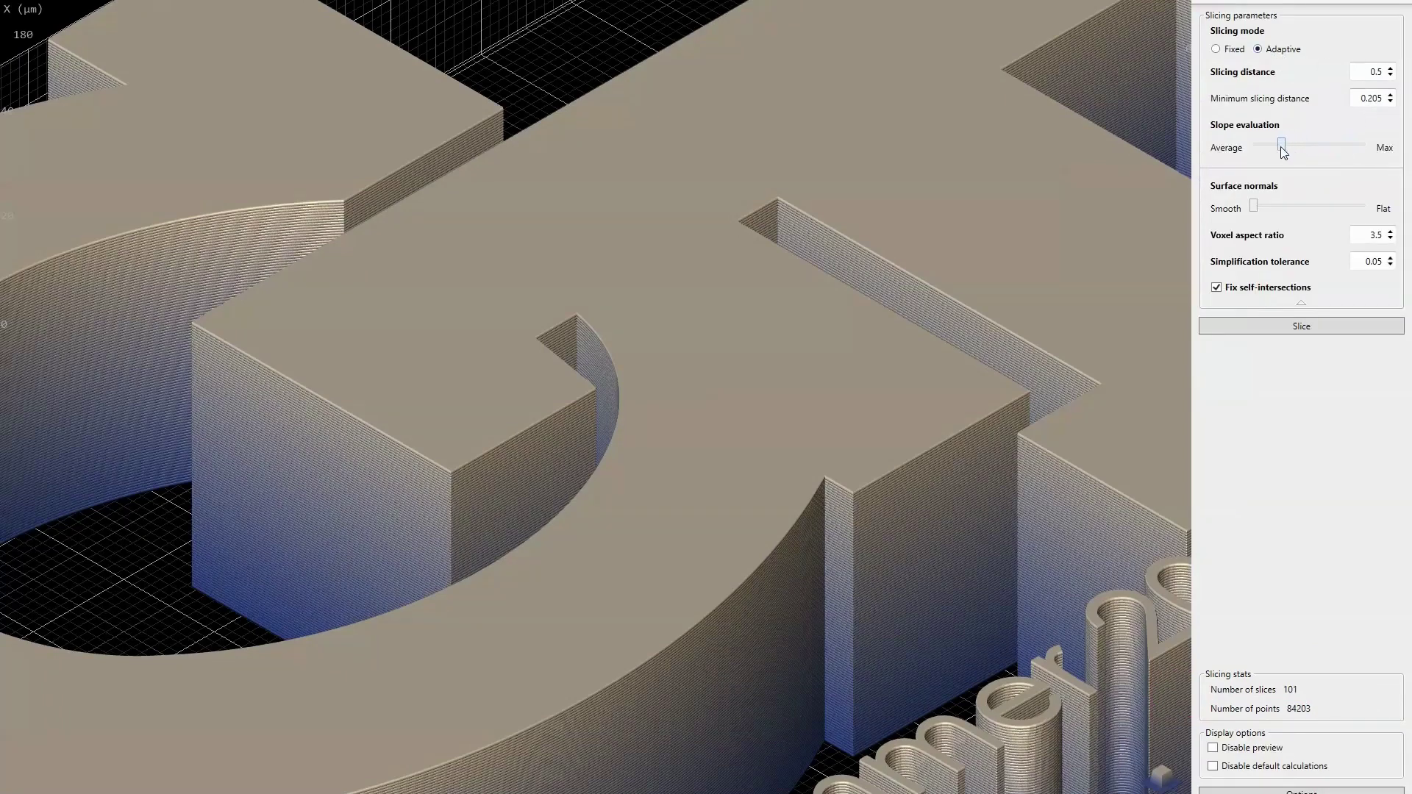
pyautogui.click(1273, 325)
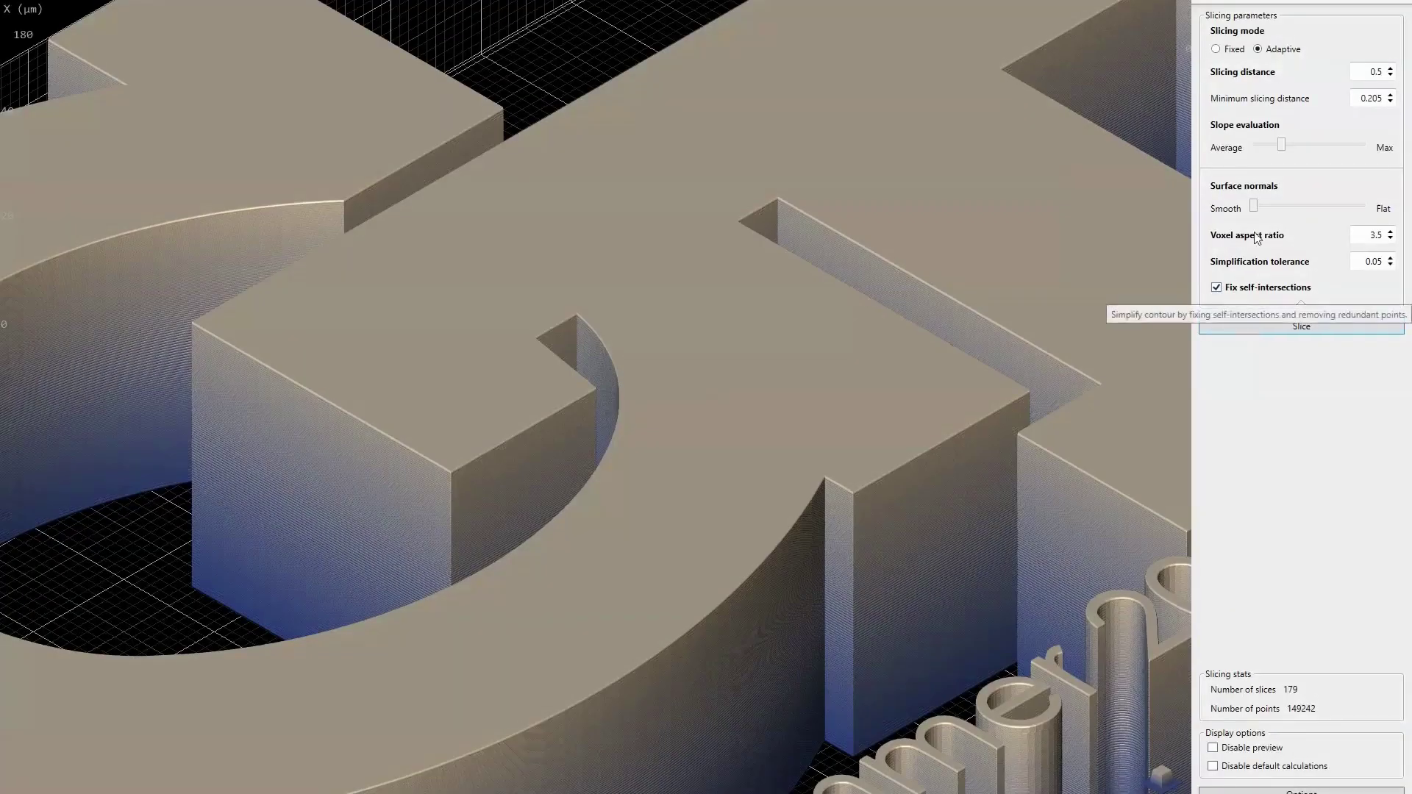
# Re-slice adaptively with 1.4 µm maximum and 0.705 µm minimum distance, giving 59 slices
pyautogui.click(1390, 68)
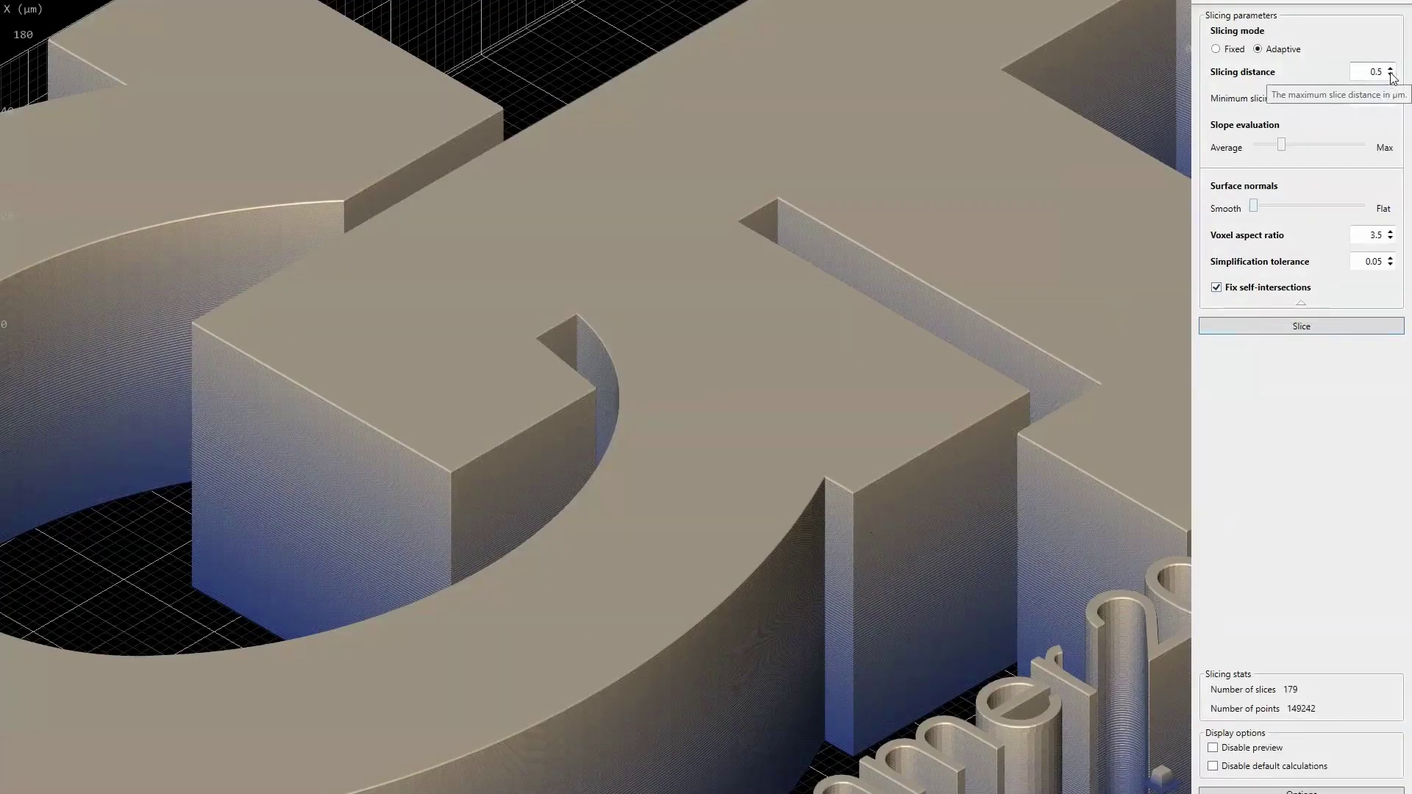
pyautogui.click(1390, 68)
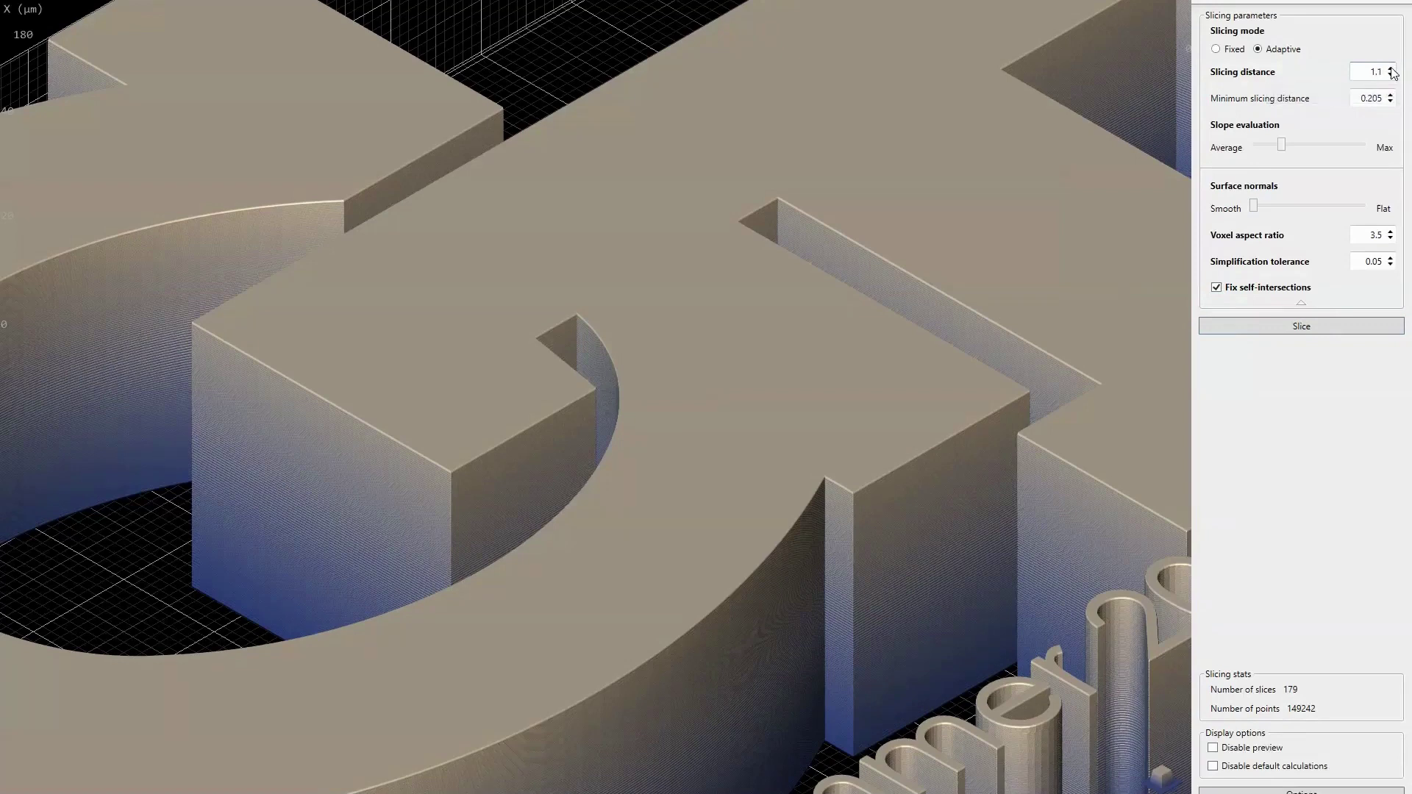
pyautogui.click(1390, 68)
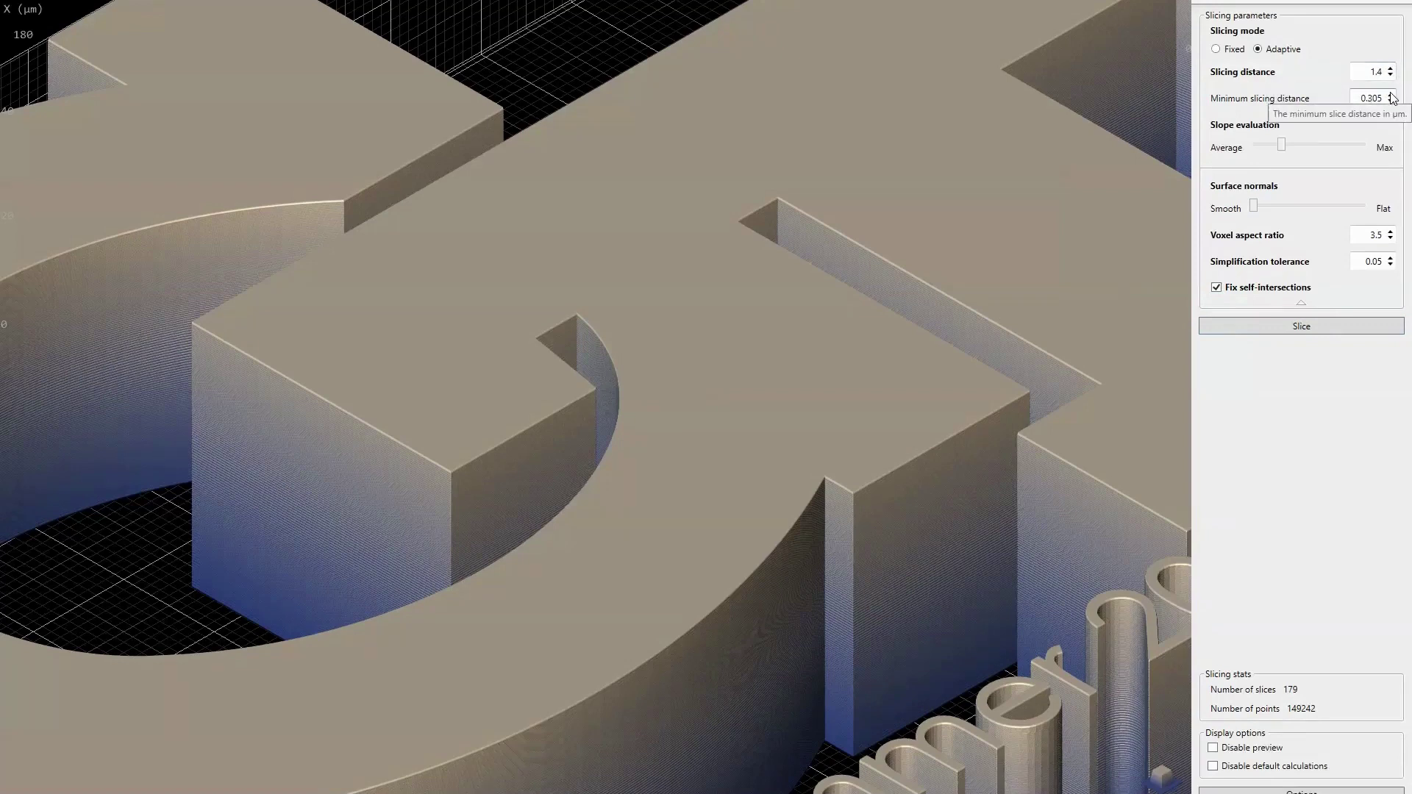
pyautogui.click(1390, 95)
pyautogui.click(1390, 94)
pyautogui.click(1390, 95)
pyautogui.click(1390, 95)
pyautogui.click(1390, 95)
pyautogui.moveTo(1281, 145); pyautogui.dragTo(1304, 150)
pyautogui.click(1309, 332)
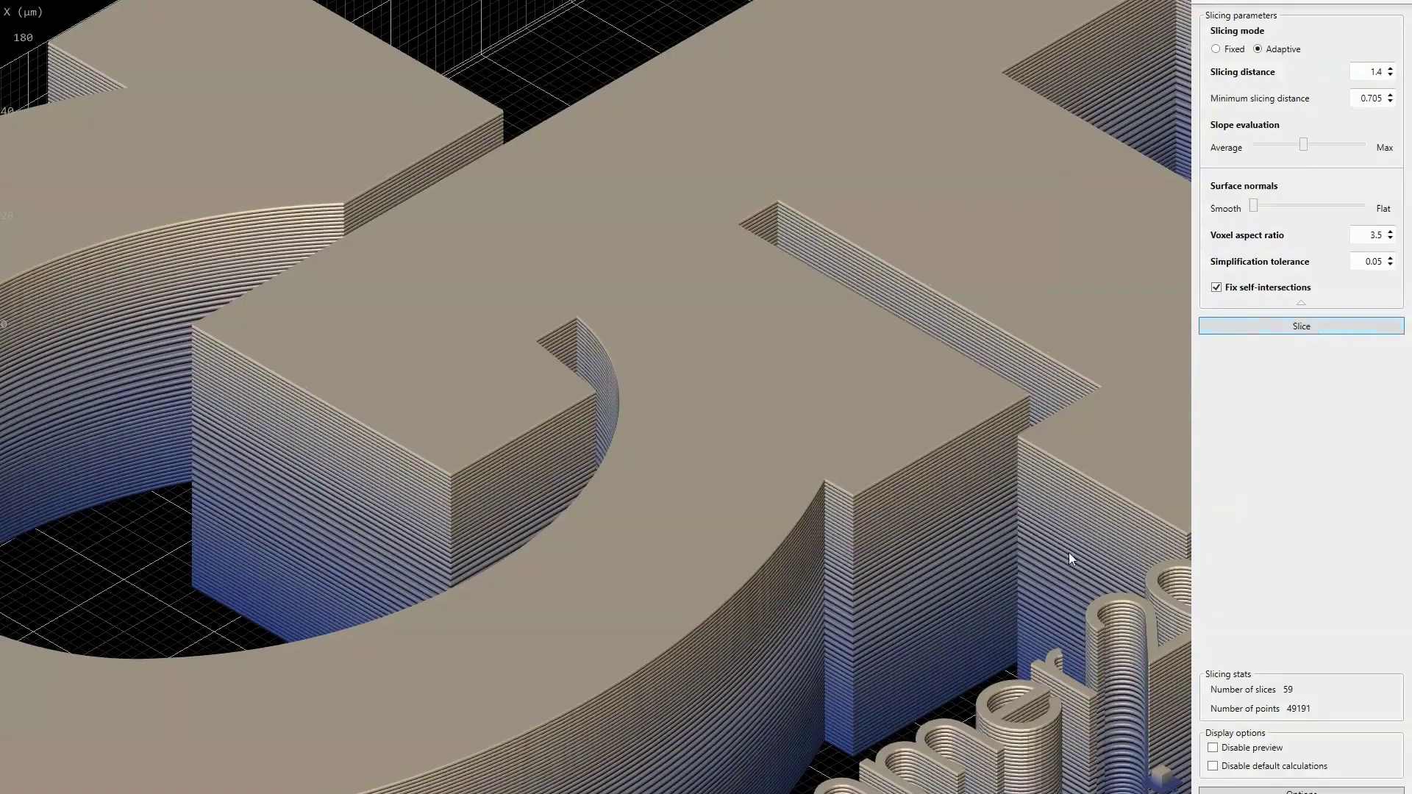
# Re-slice the model in Fixed mode at 0.8 µm, producing 63 slices
pyautogui.click(1234, 49)
pyautogui.click(1391, 75)
pyautogui.click(1391, 75)
pyautogui.click(1392, 75)
pyautogui.click(1391, 75)
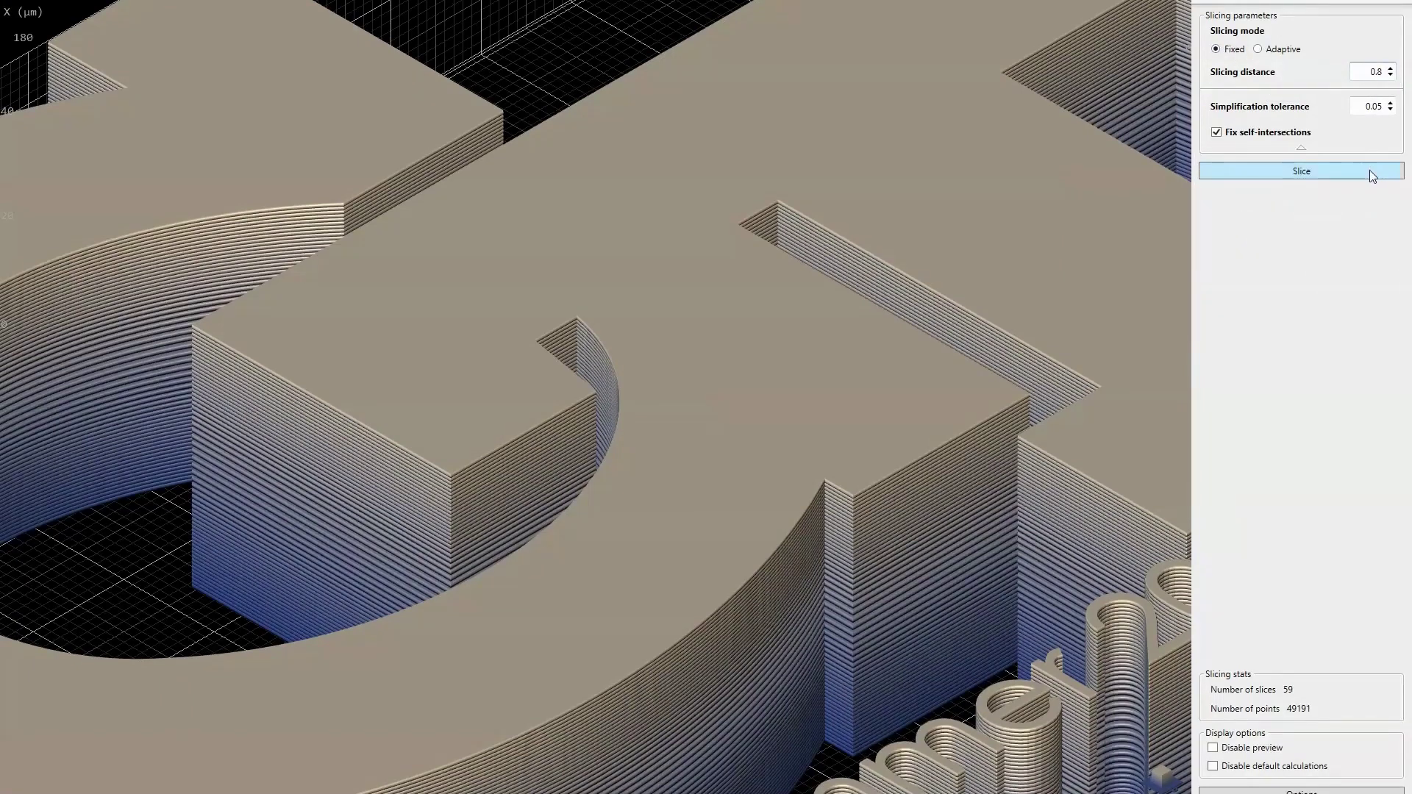
pyautogui.click(1372, 174)
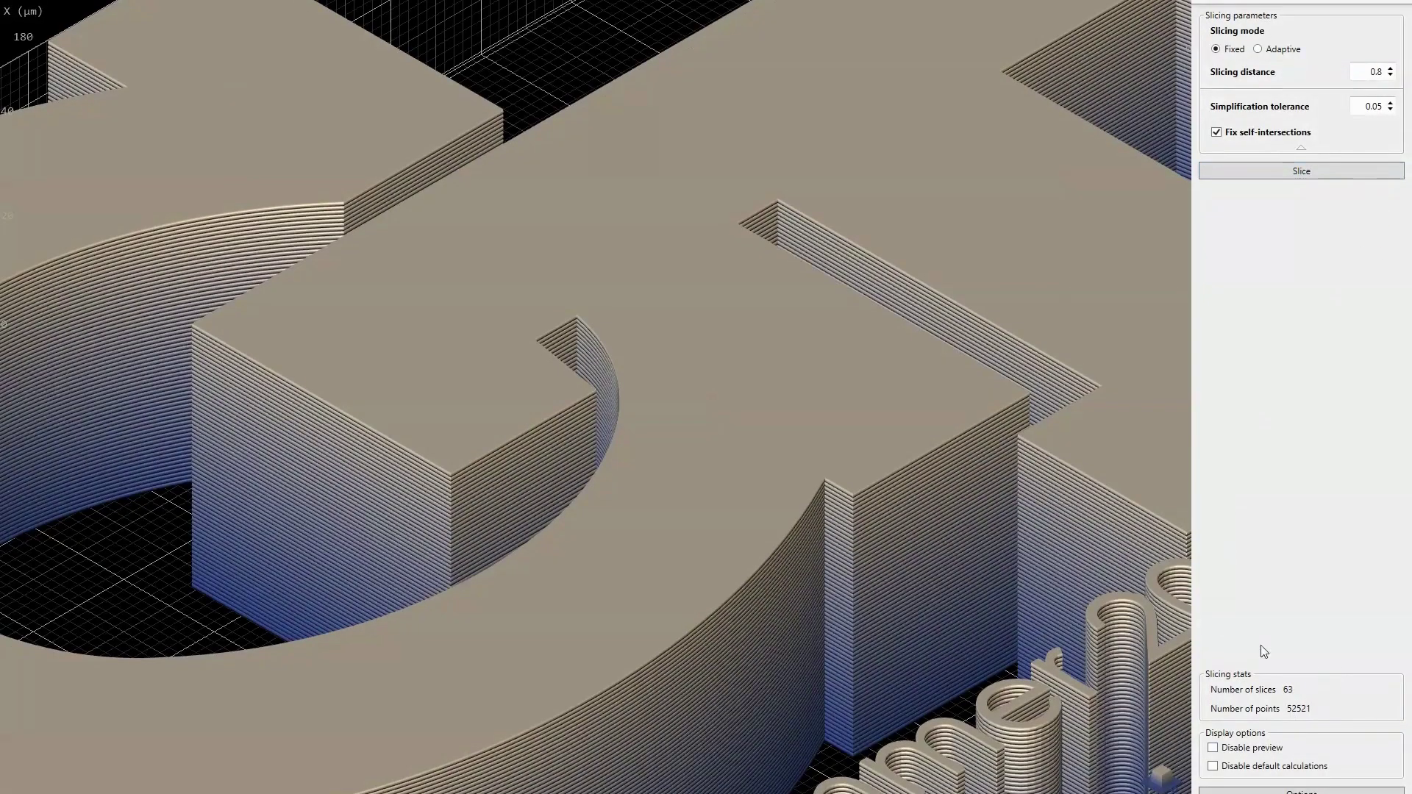
pyautogui.click(1393, 2)
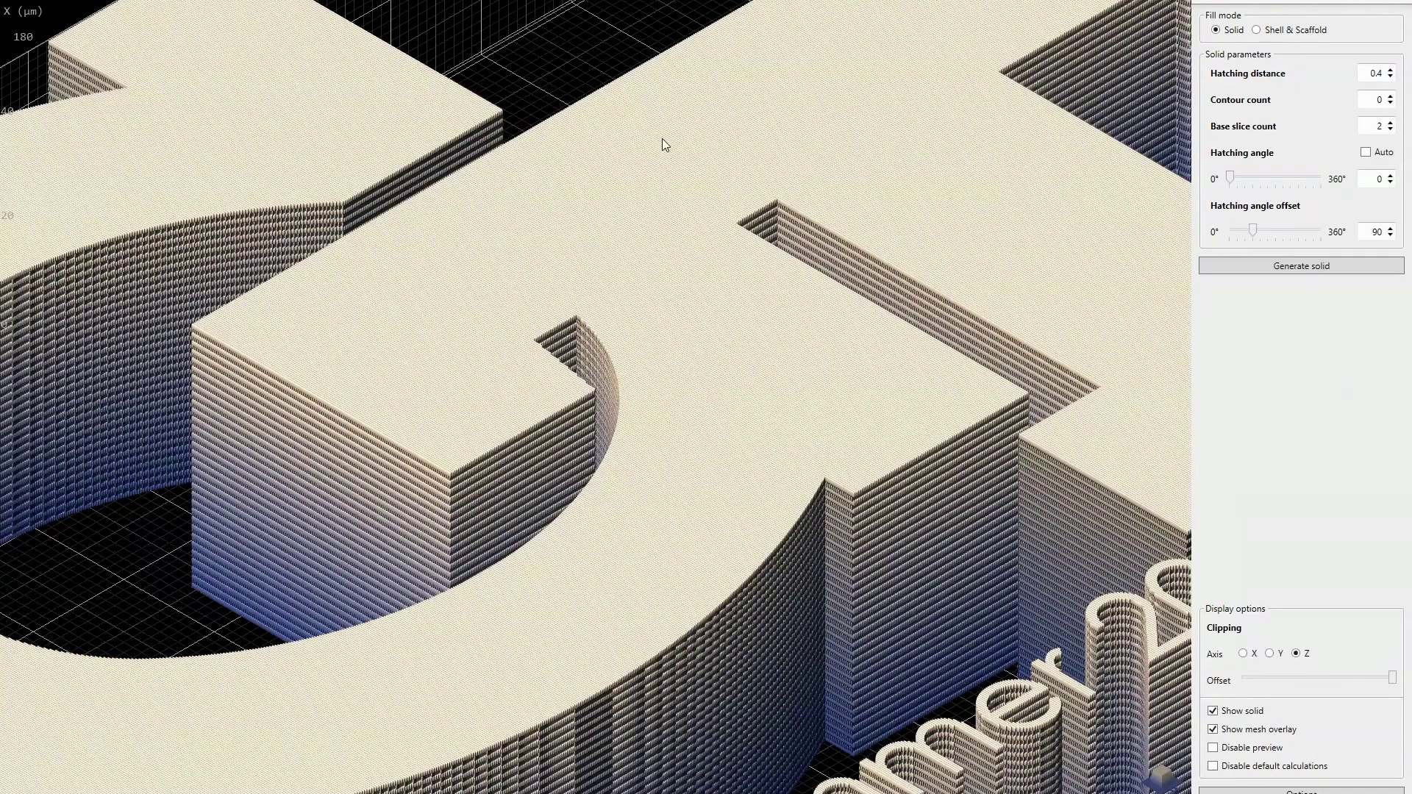
# Raise the solid hatching distance from 0.4 to 0.8 µm and regenerate the solid fill
pyautogui.scroll(3, 662, 147)
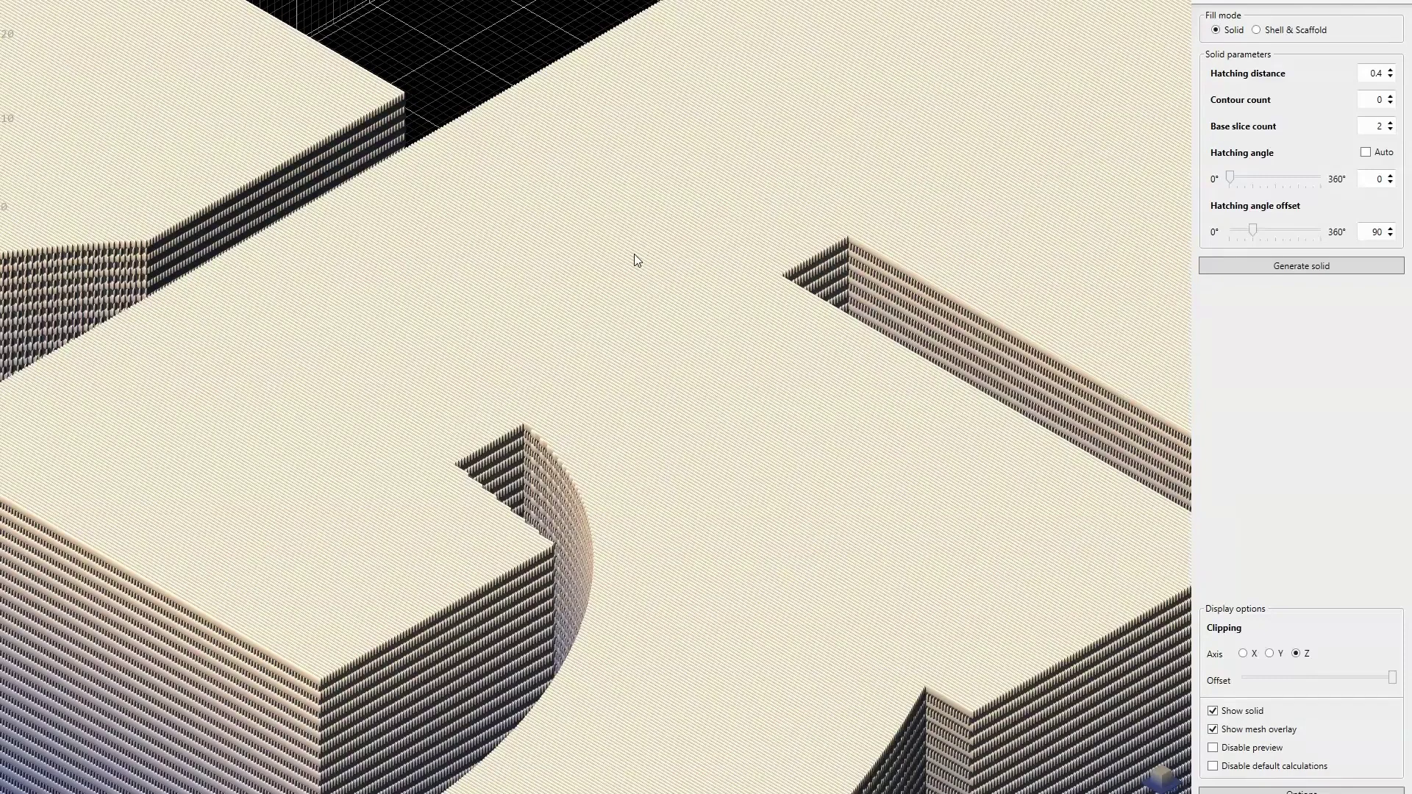
pyautogui.scroll(-2, 597, 327)
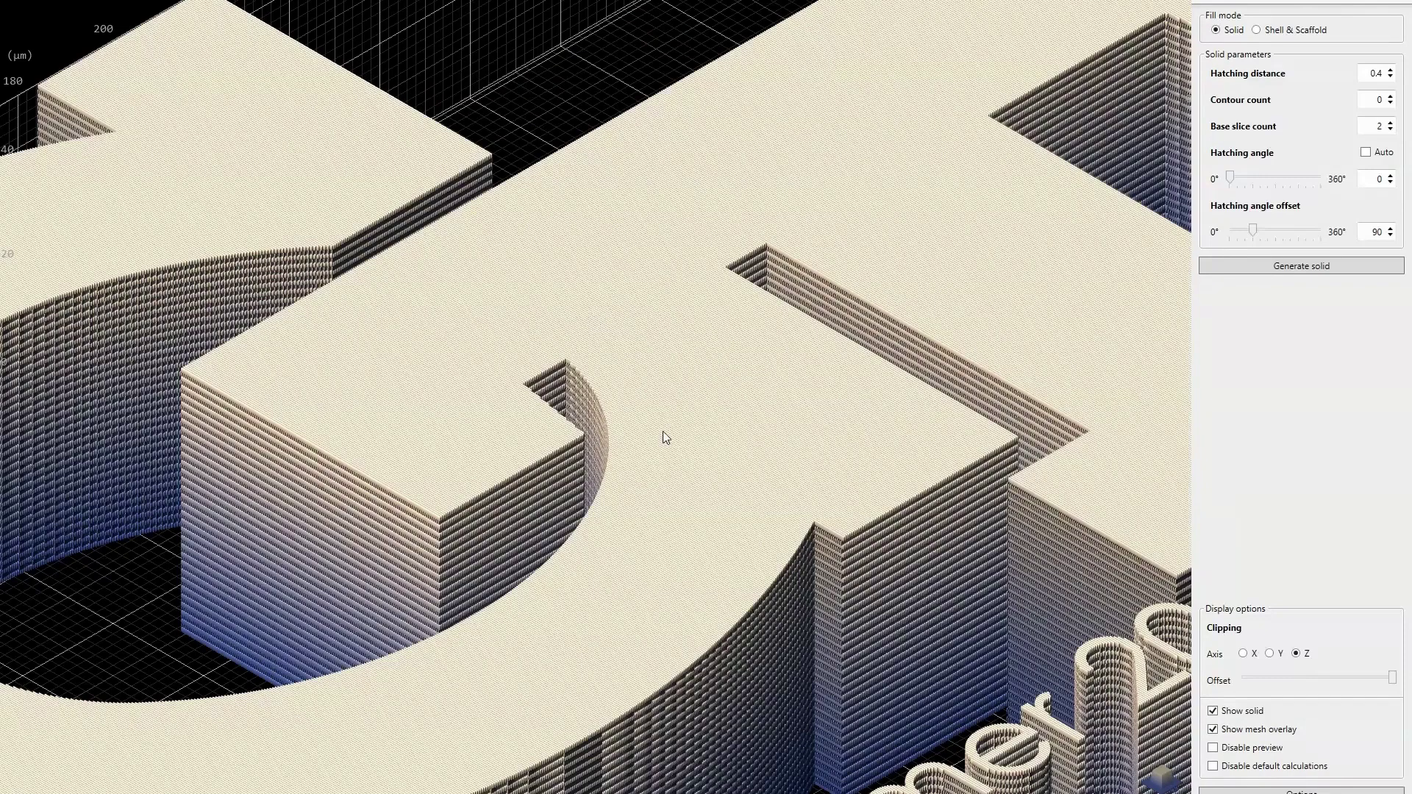
pyautogui.scroll(-2, 662, 419)
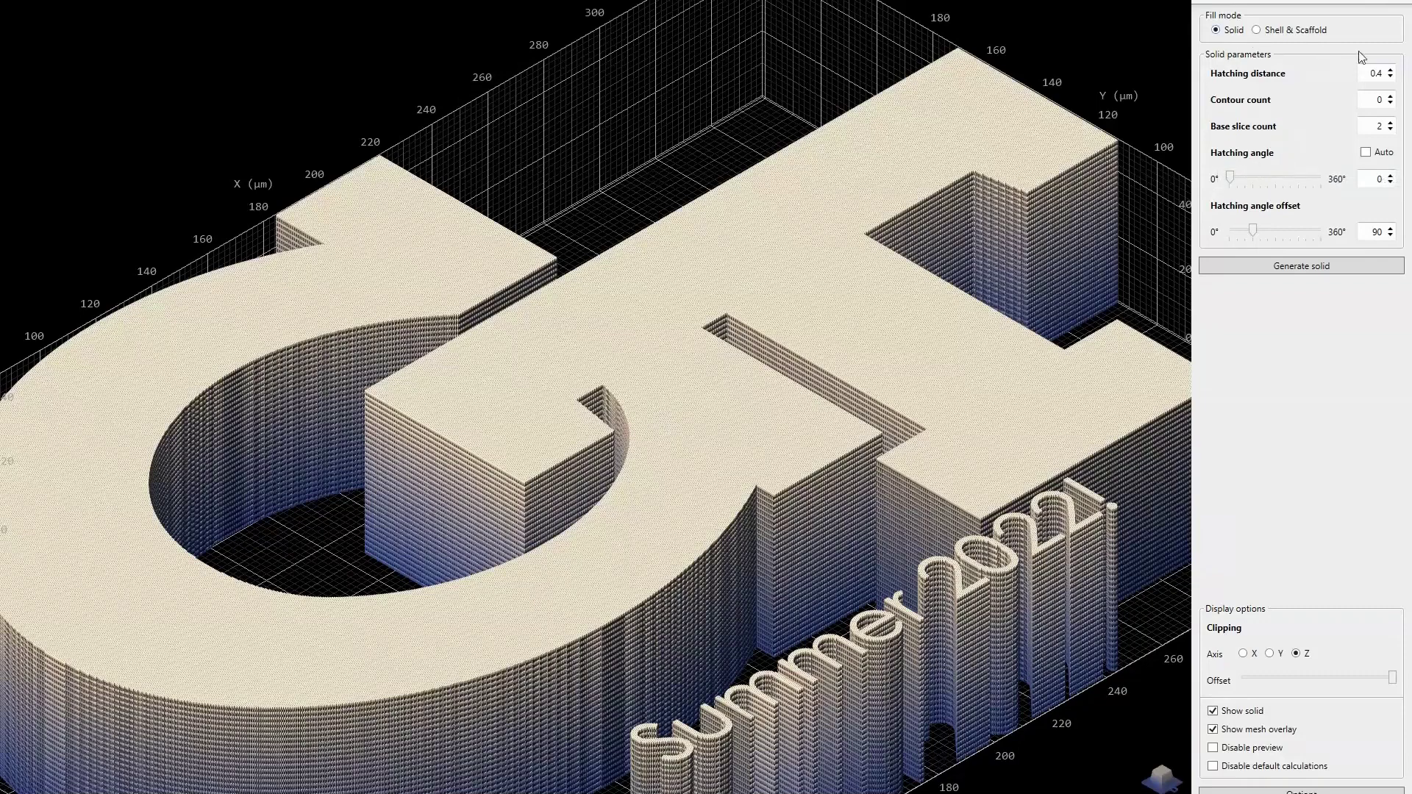
pyautogui.click(1390, 70)
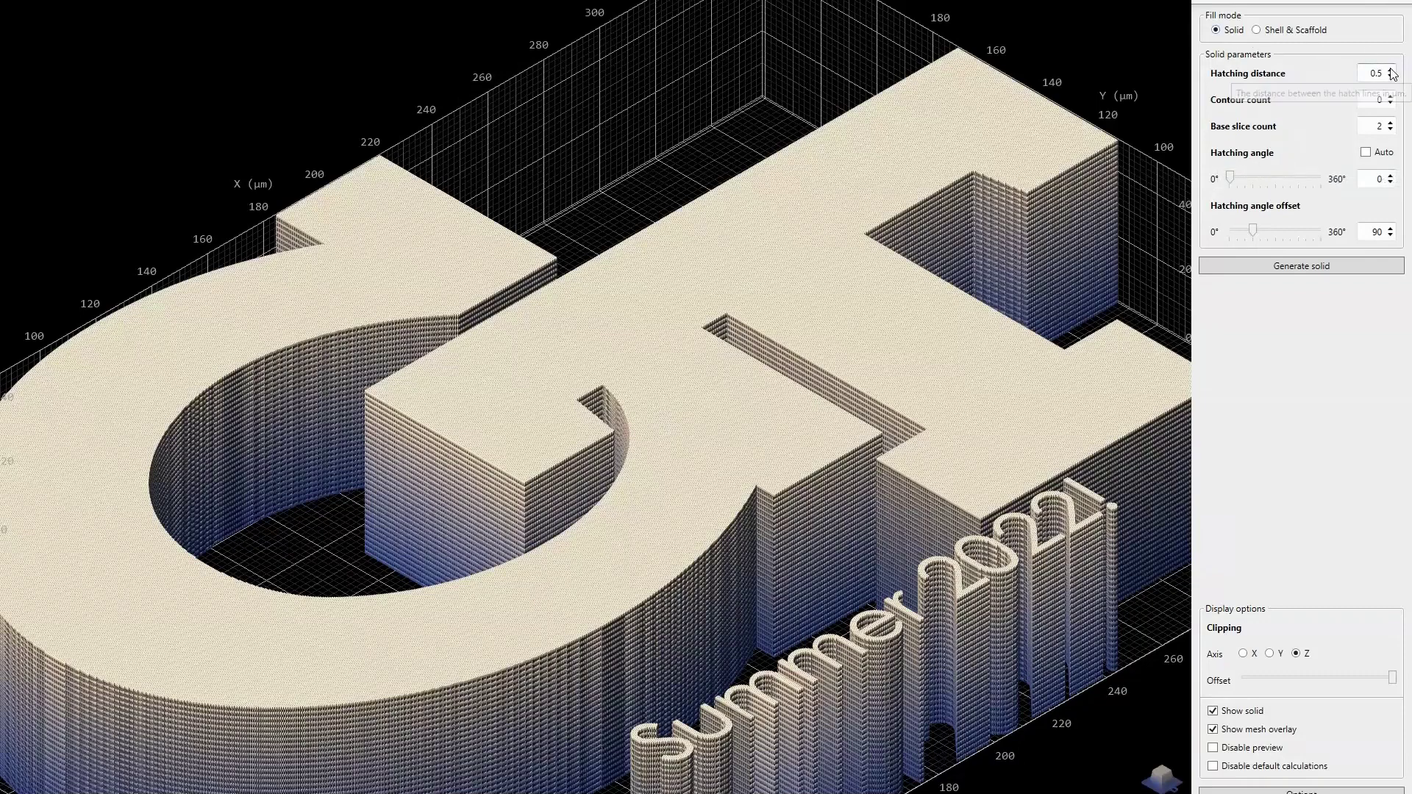
pyautogui.click(1326, 267)
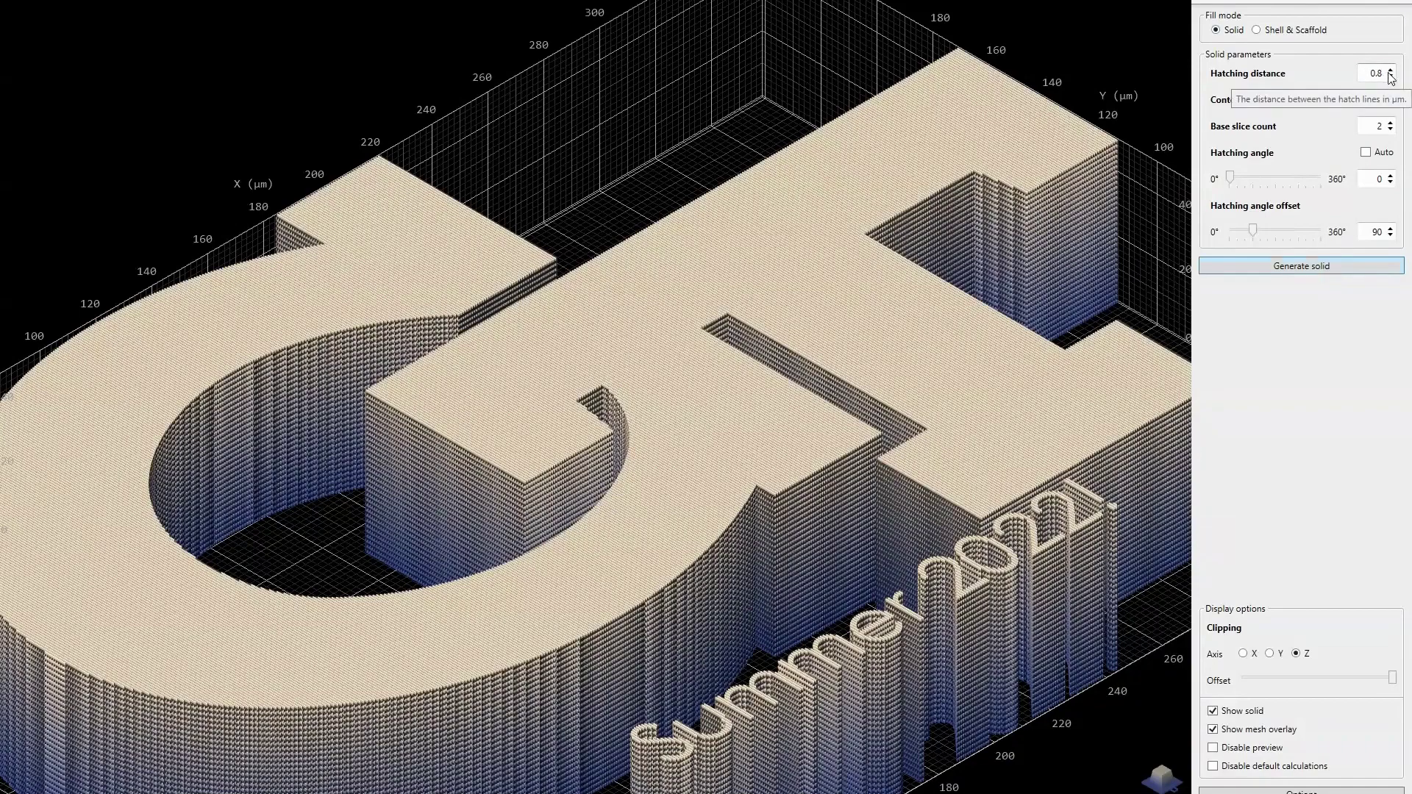
# Switch to Shell & Scaffold fill and generate the shell at 0.2 µm hatching distance
pyautogui.click(1295, 32)
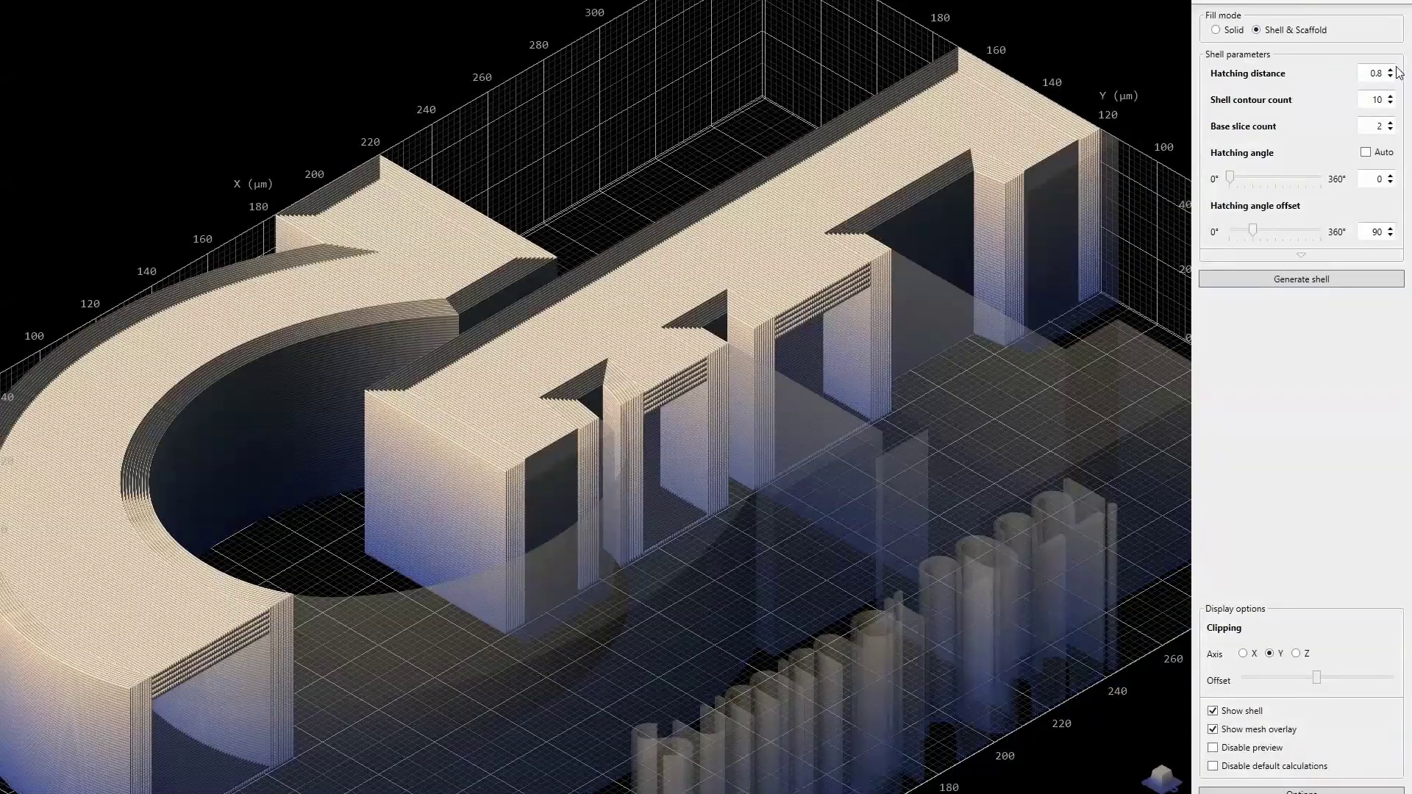
pyautogui.click(1391, 70)
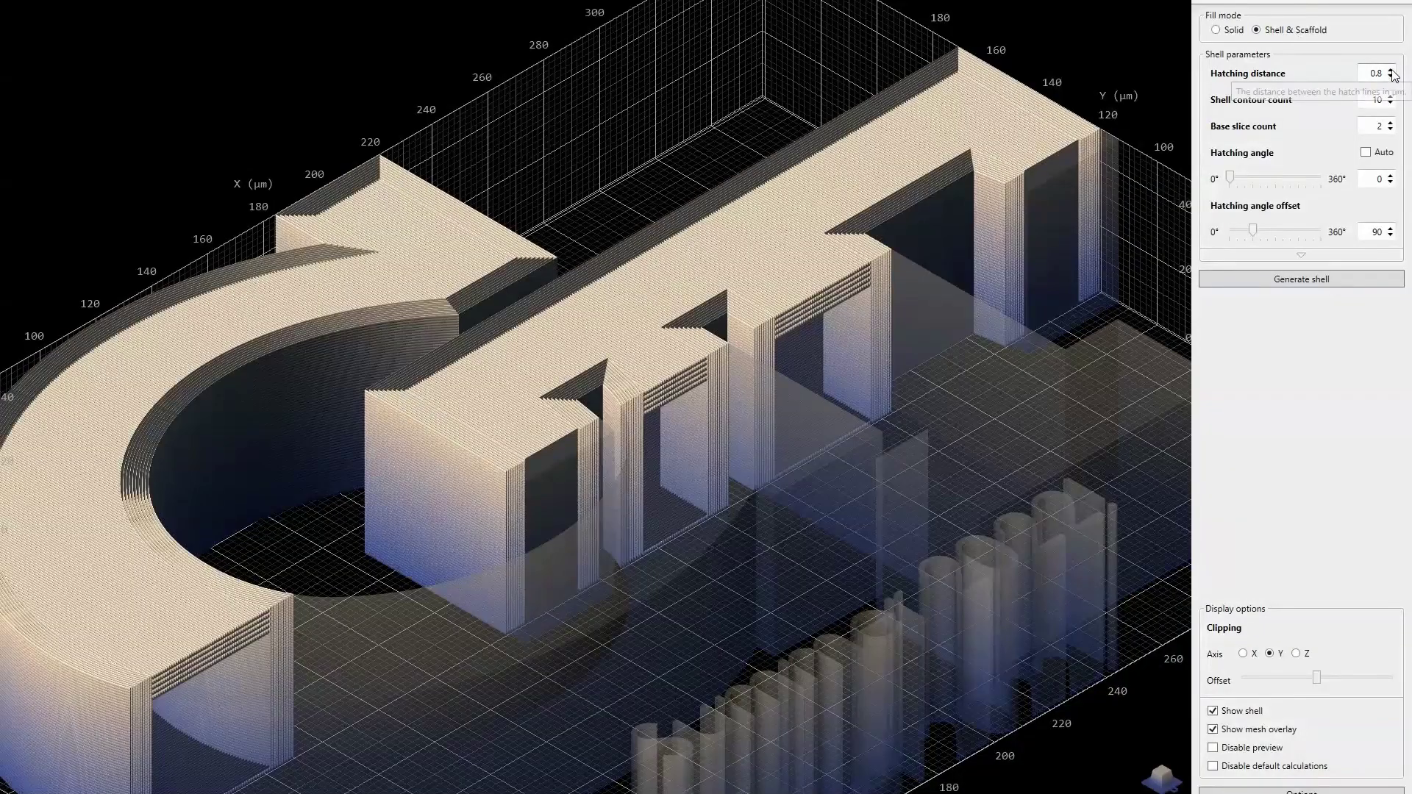
pyautogui.click(1367, 277)
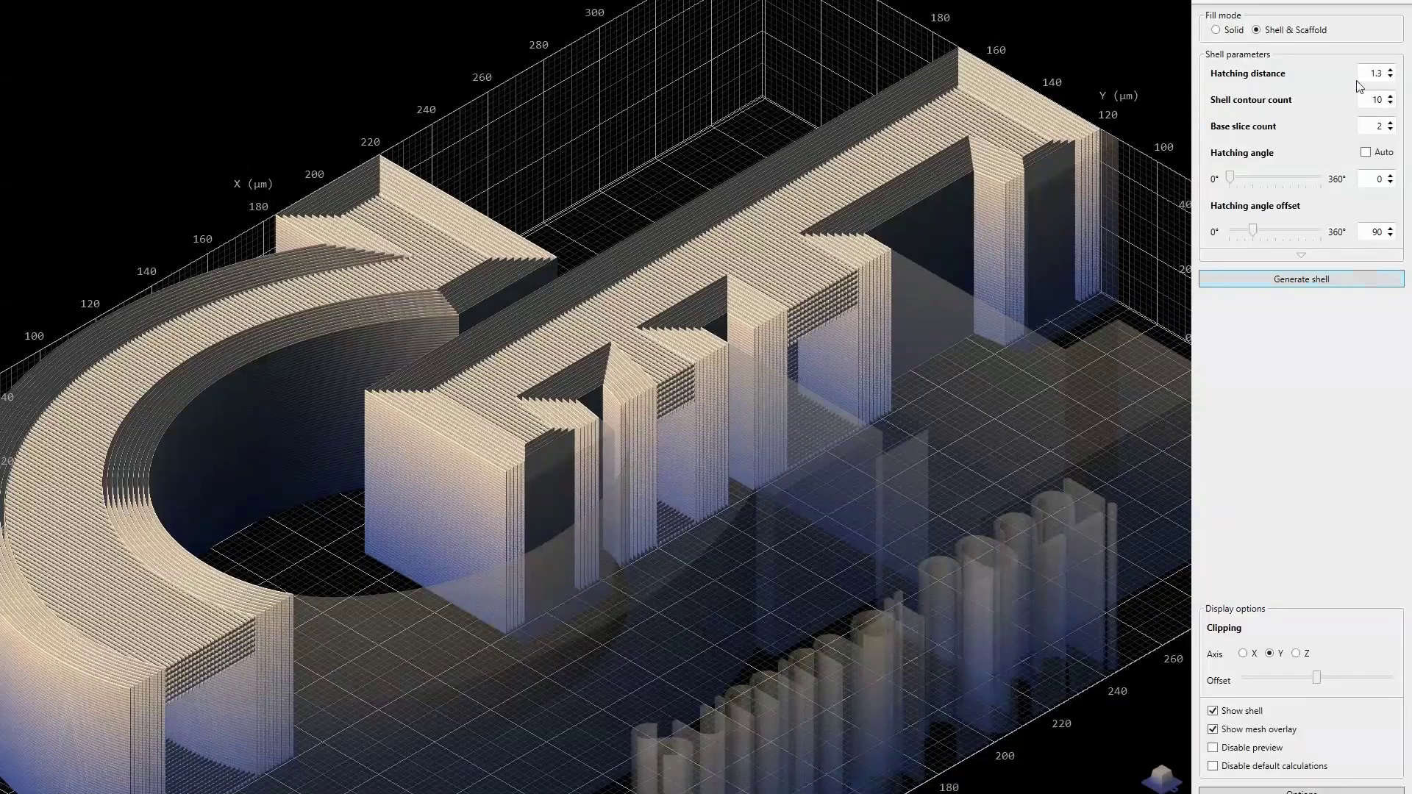
pyautogui.click(1391, 77)
pyautogui.click(1390, 76)
pyautogui.click(1337, 283)
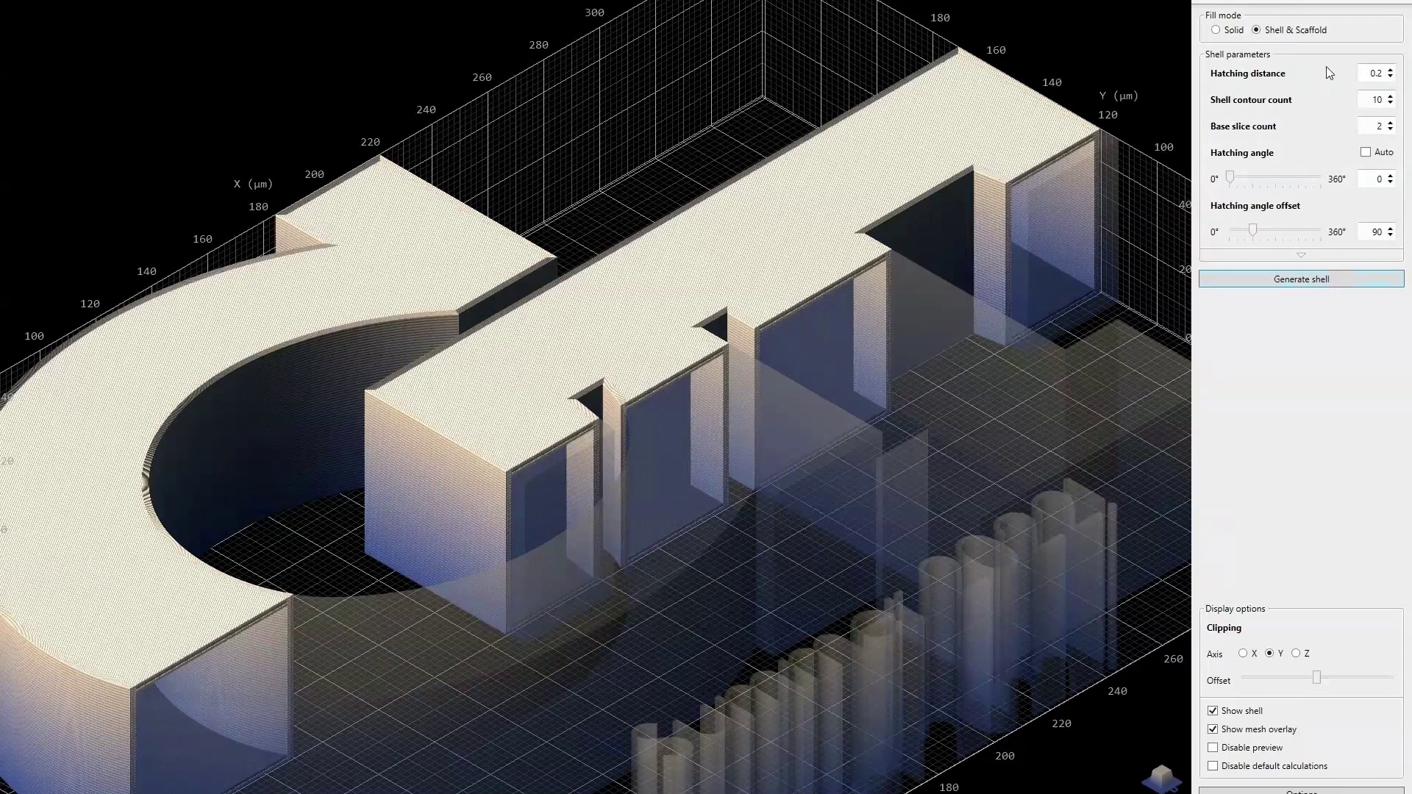
# Try Tetrahedron, Planes and Hollow scaffold types, regenerating the scaffold for each
pyautogui.click(1378, 2)
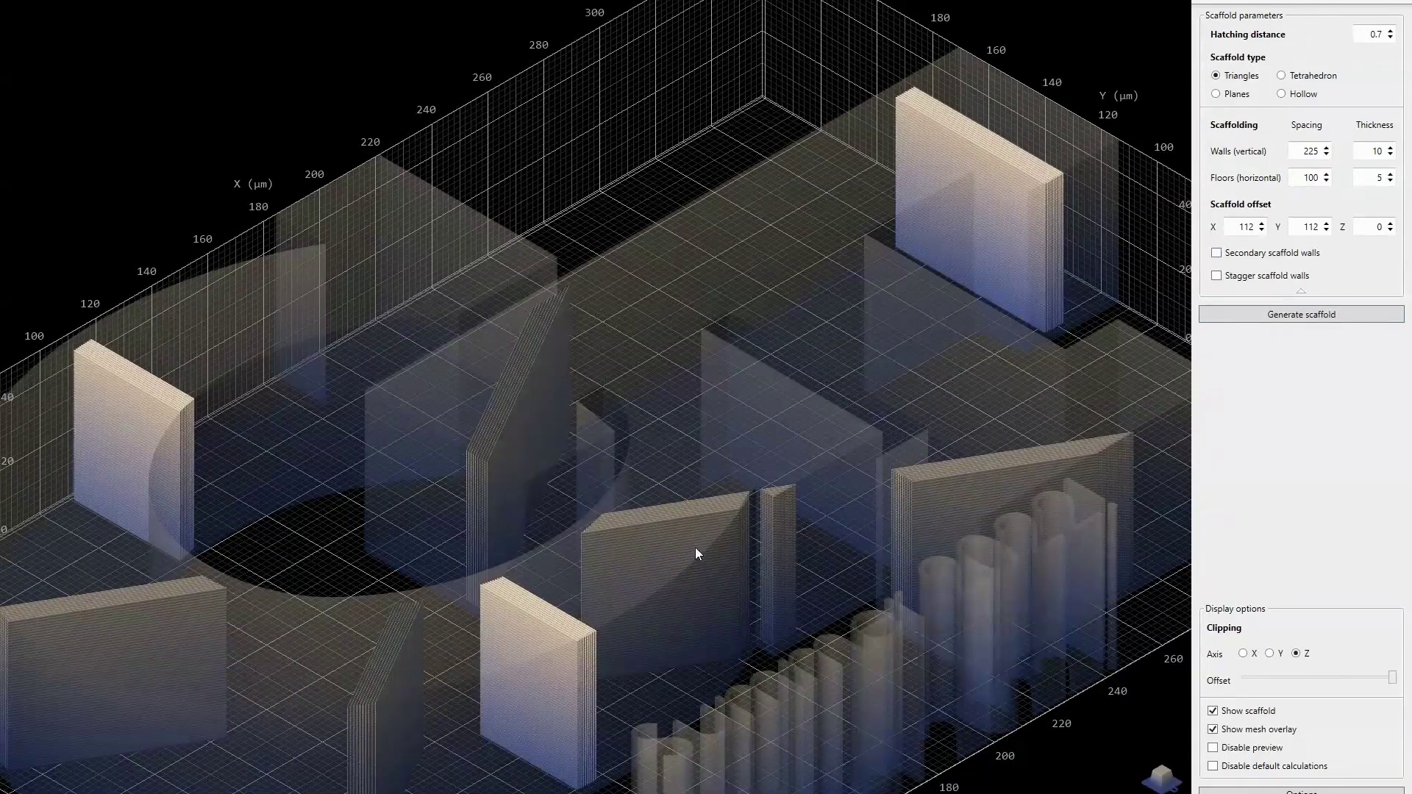
pyautogui.click(1302, 76)
pyautogui.click(1301, 316)
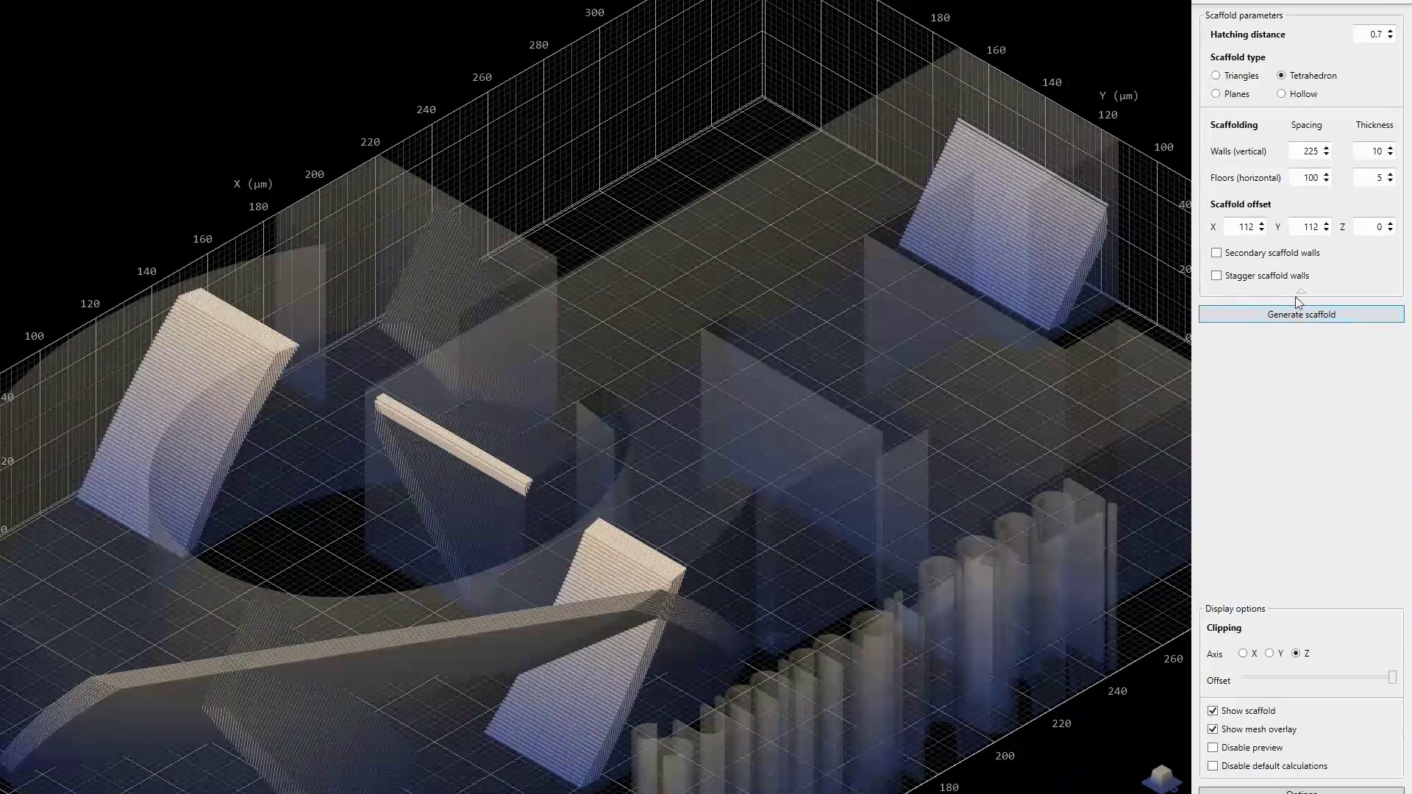
pyautogui.click(1240, 95)
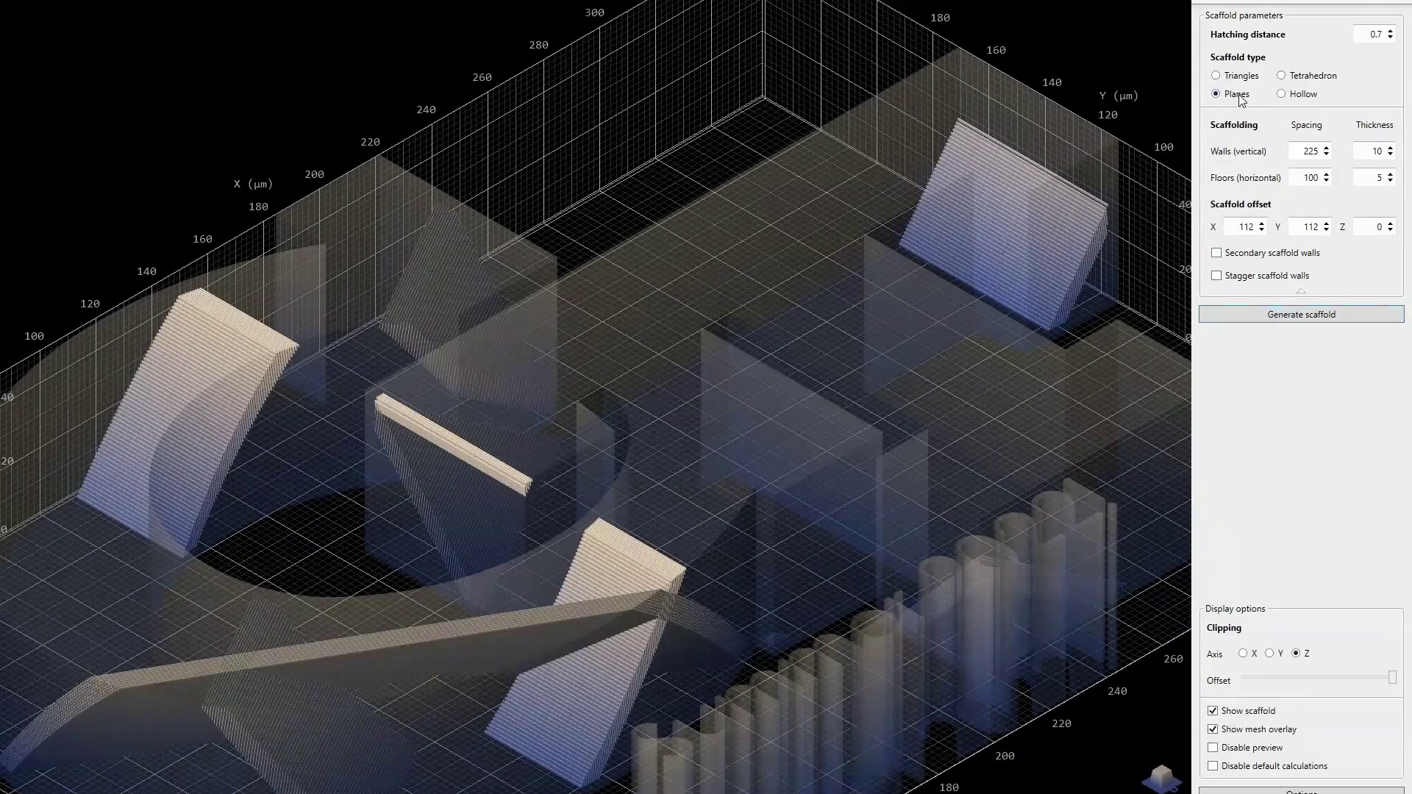
pyautogui.click(1270, 319)
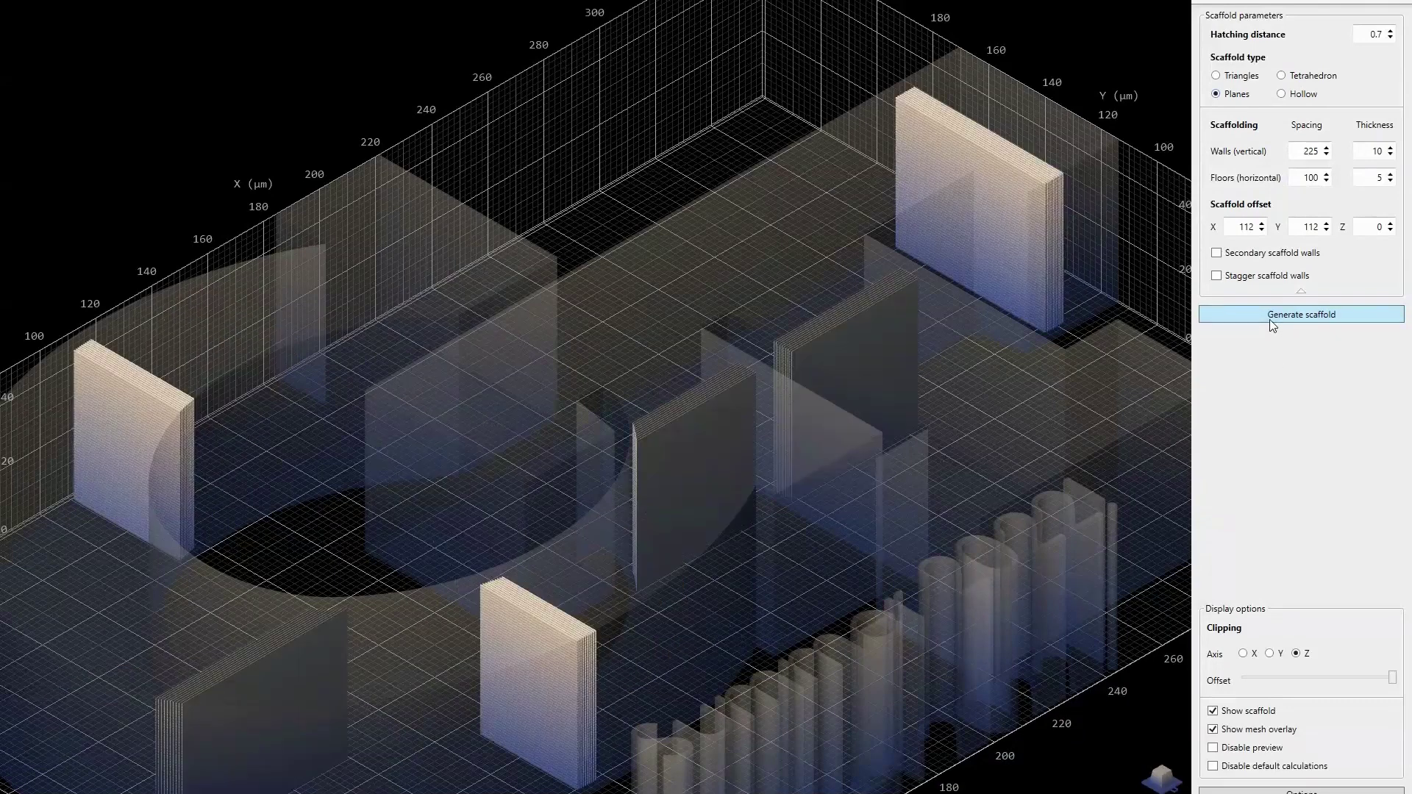
pyautogui.click(1303, 94)
pyautogui.click(1307, 140)
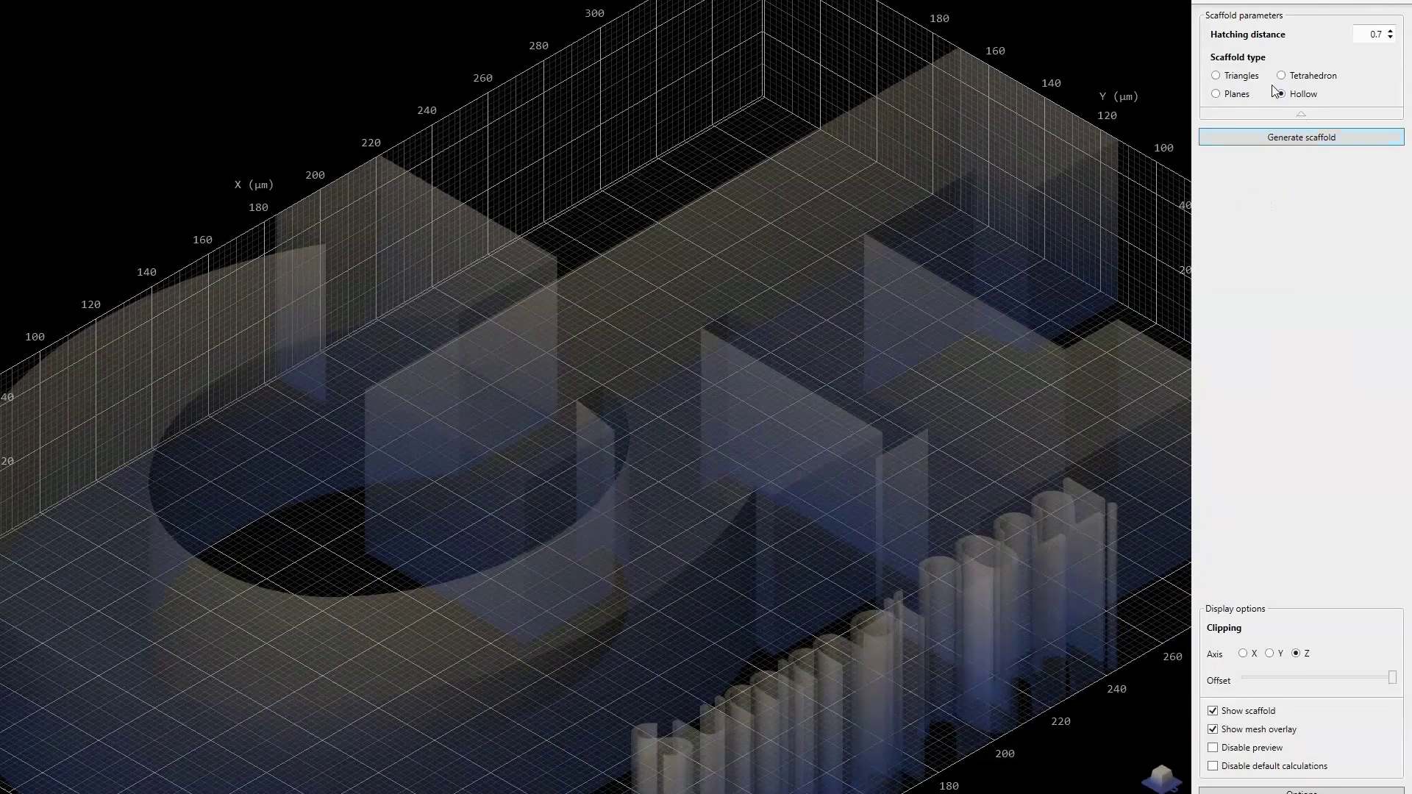
# Generate a Triangles scaffold, testing 0.3 then settling on 0.7 hatching distance
pyautogui.click(1254, 77)
pyautogui.click(1390, 37)
pyautogui.click(1390, 38)
pyautogui.click(1329, 316)
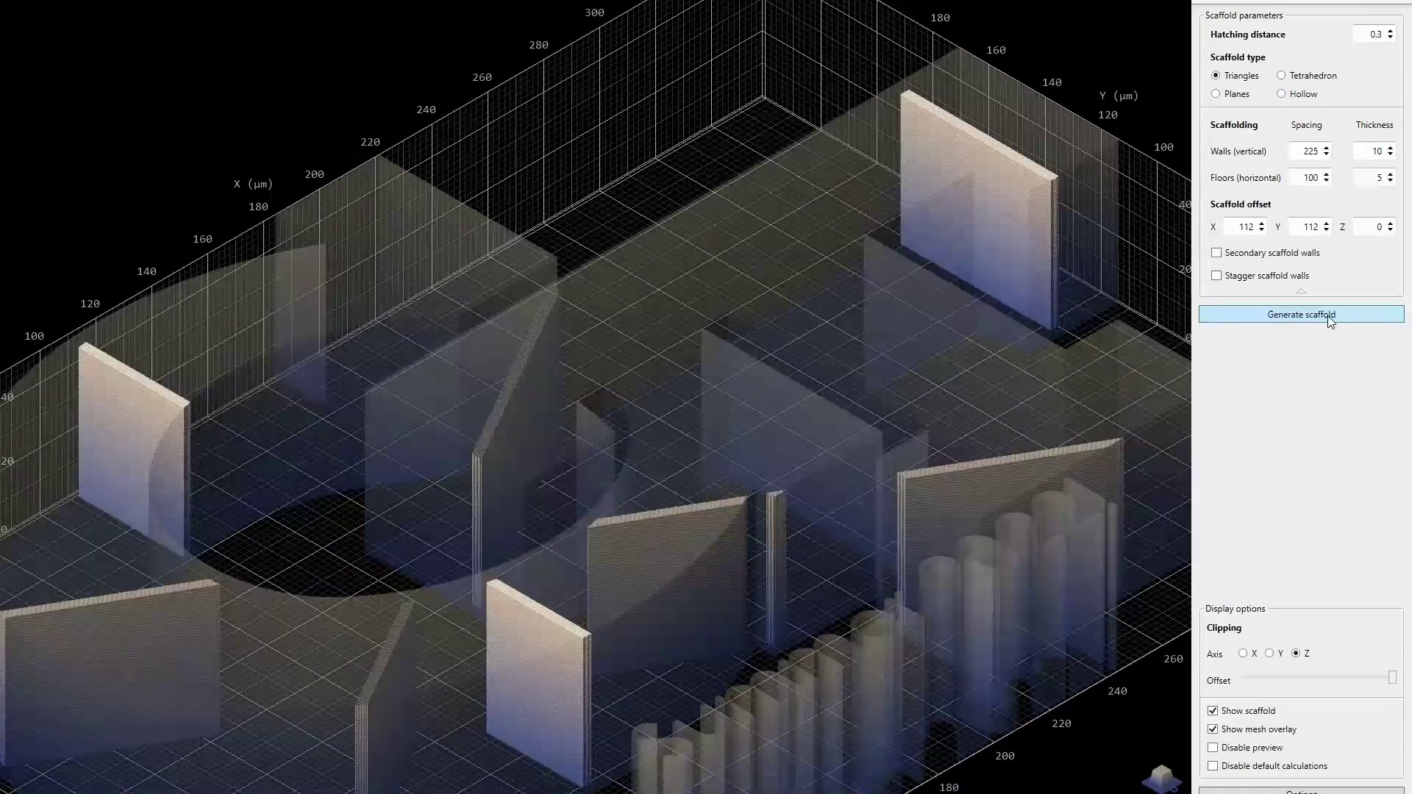
pyautogui.click(1391, 31)
pyautogui.click(1392, 31)
pyautogui.click(1362, 315)
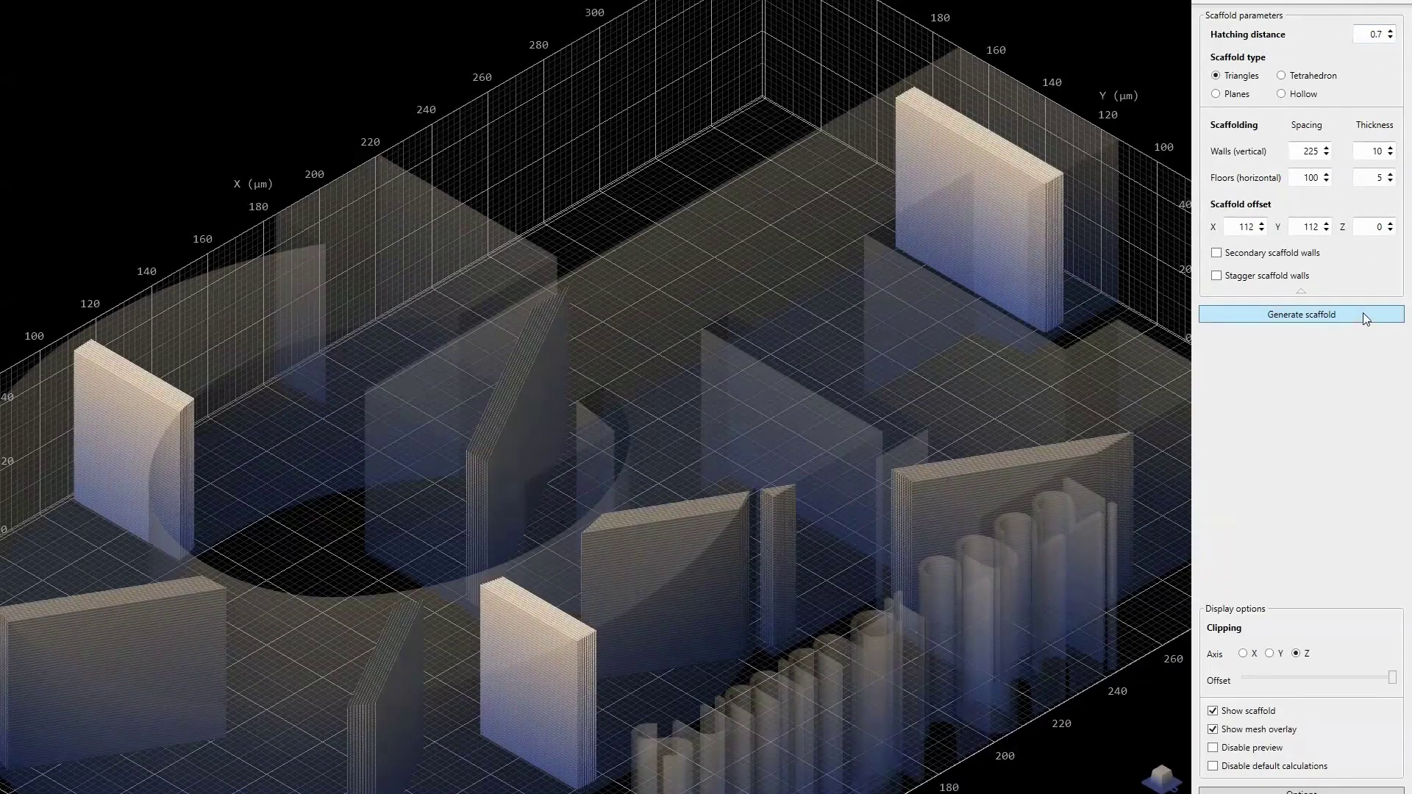
pyautogui.click(1371, 2)
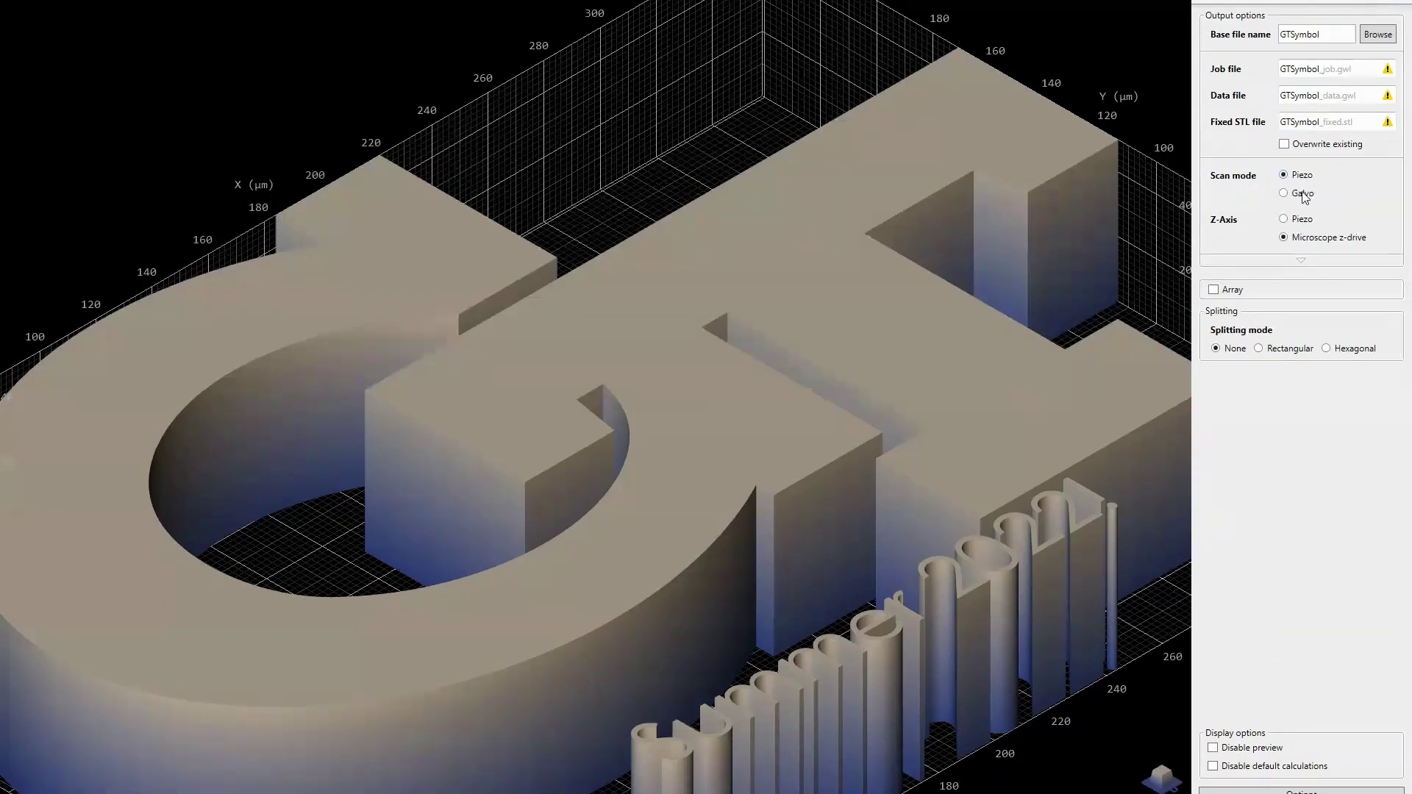
# Expand the advanced output settings and test same-direction hatch lines and constant exposure
pyautogui.click(1298, 259)
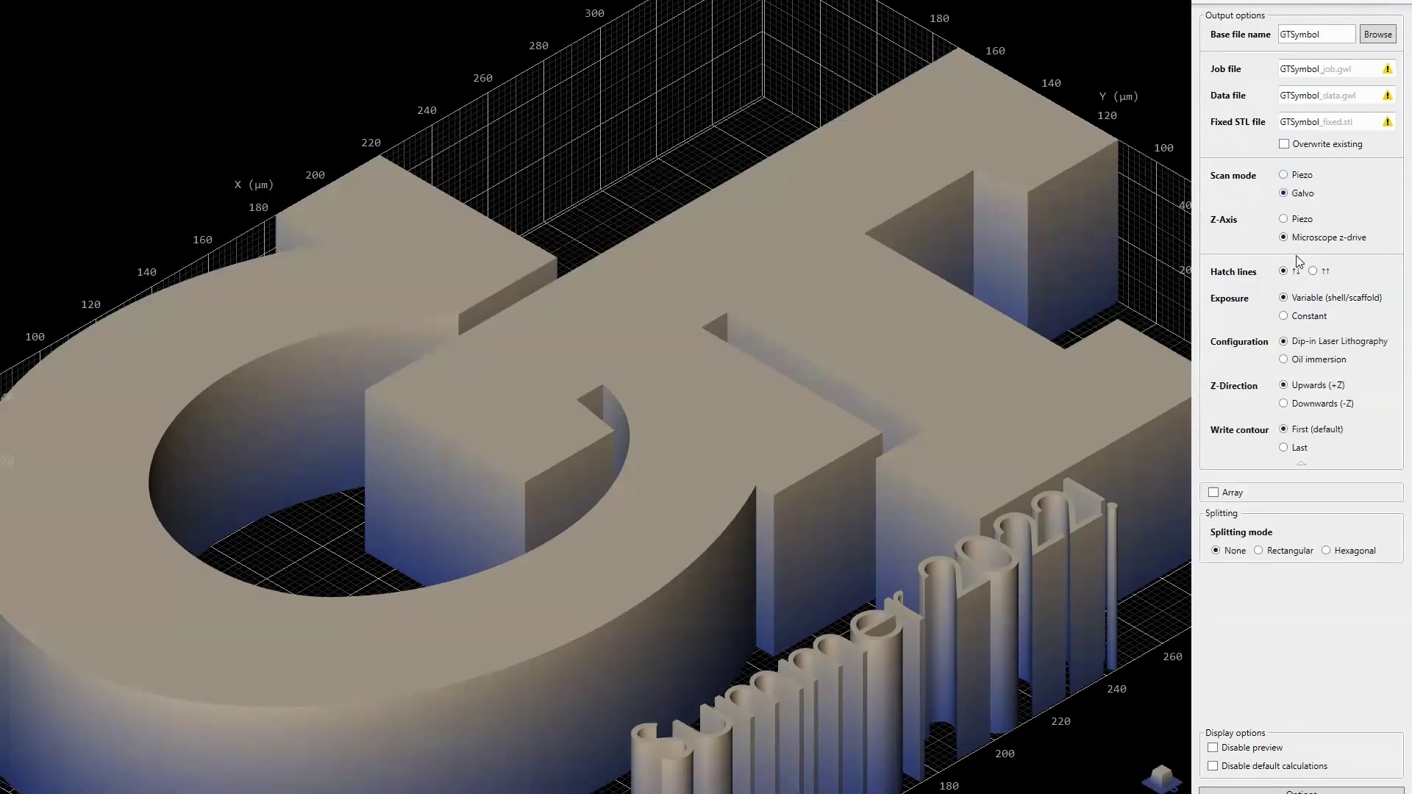
pyautogui.click(1313, 271)
pyautogui.click(1284, 272)
pyautogui.click(1301, 318)
pyautogui.click(1214, 492)
pyautogui.click(1326, 500)
pyautogui.click(1326, 500)
pyautogui.click(1326, 500)
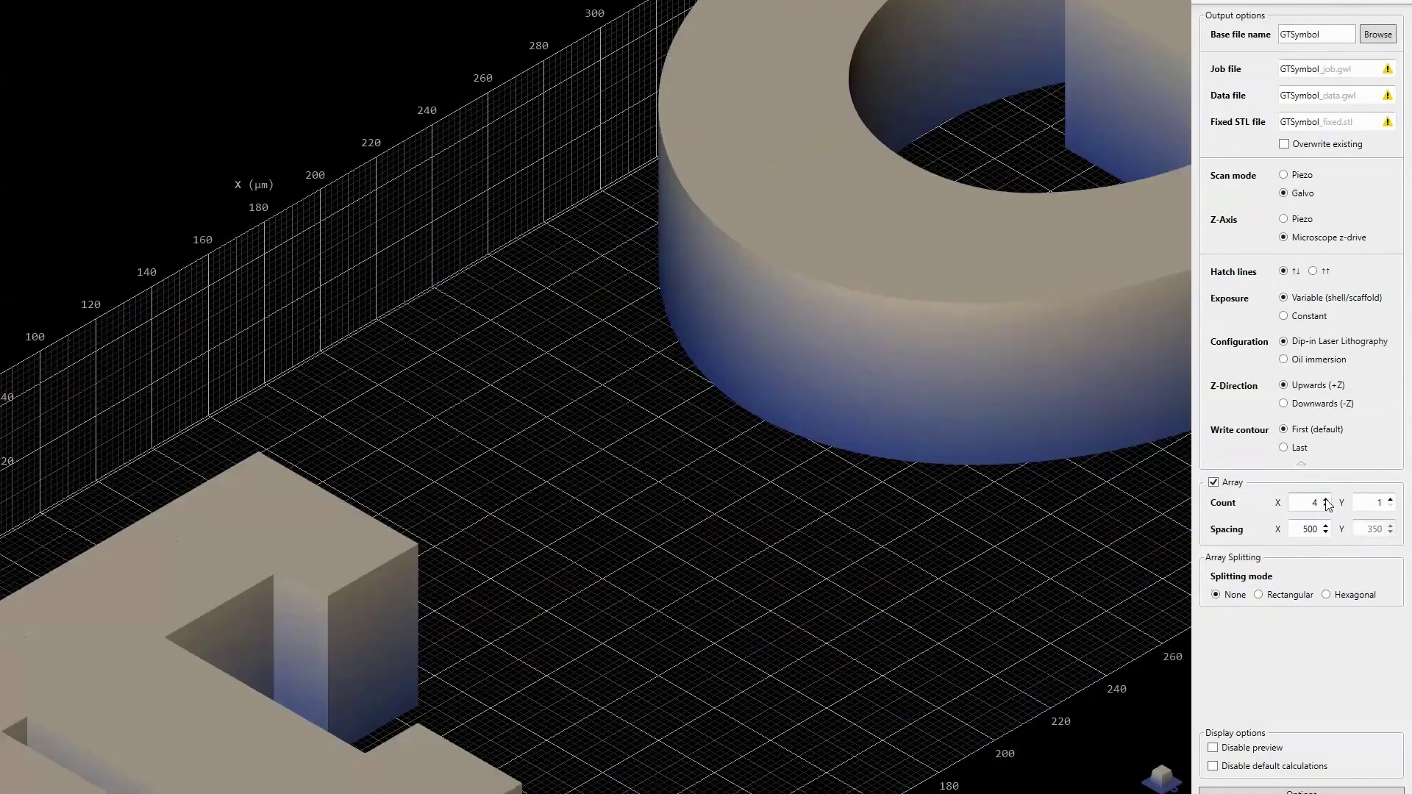
pyautogui.click(1390, 500)
pyautogui.click(1390, 500)
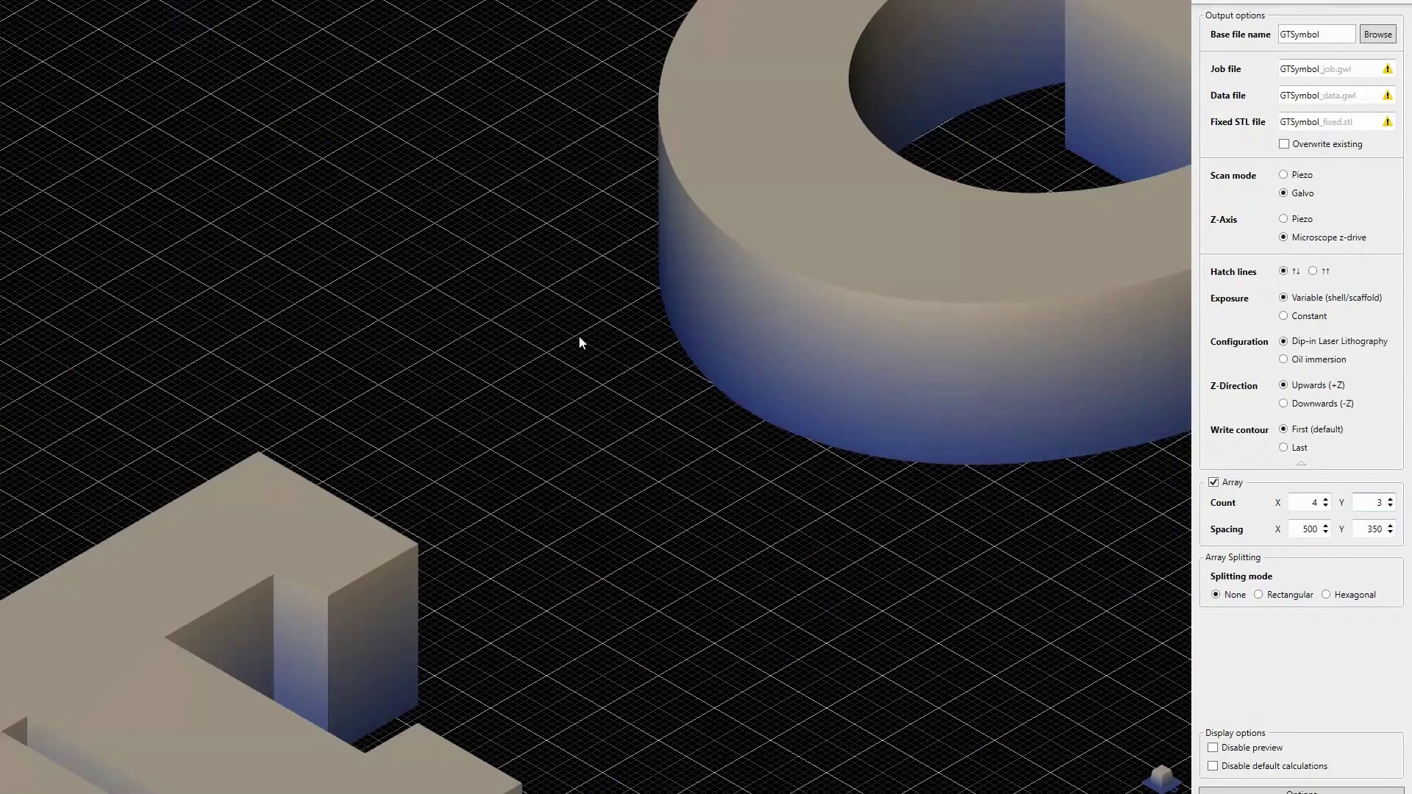
pyautogui.scroll(-10, 579, 337)
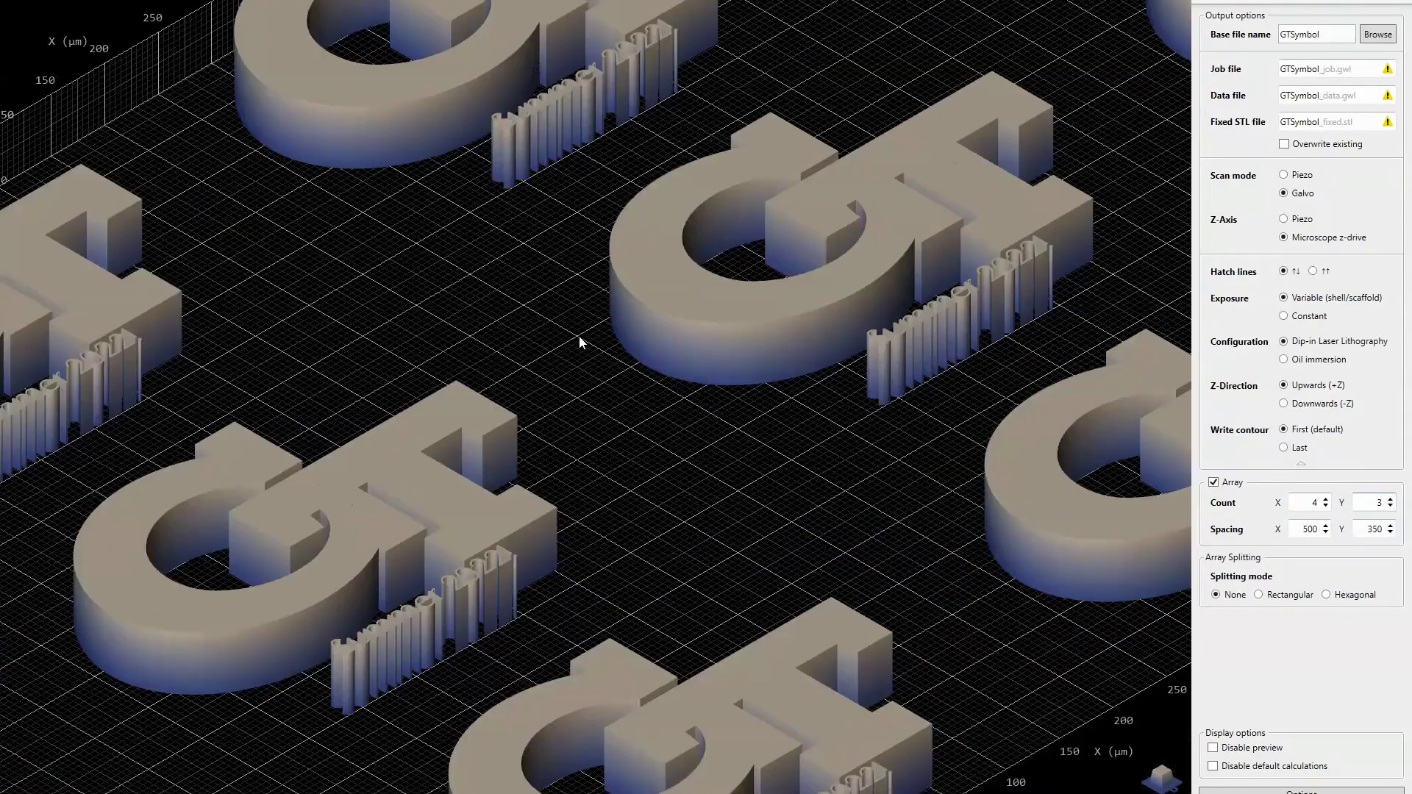
pyautogui.scroll(-3, 580, 337)
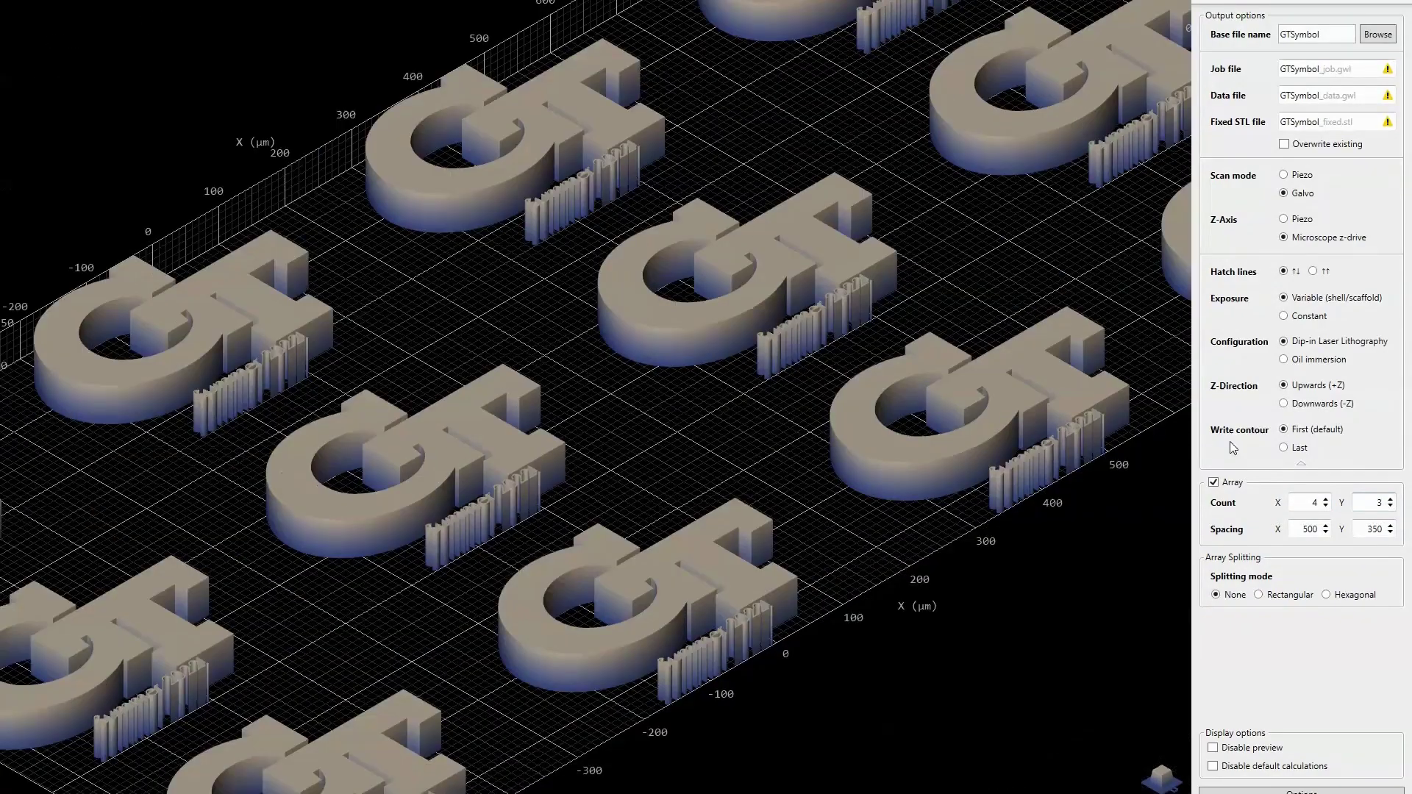
pyautogui.click(1324, 525)
pyautogui.click(1324, 525)
pyautogui.click(1324, 525)
pyautogui.click(1324, 525)
pyautogui.click(1323, 526)
pyautogui.click(1324, 525)
pyautogui.click(1324, 525)
pyautogui.click(1324, 525)
pyautogui.moveTo(1324, 524); pyautogui.dragTo(1391, 527)
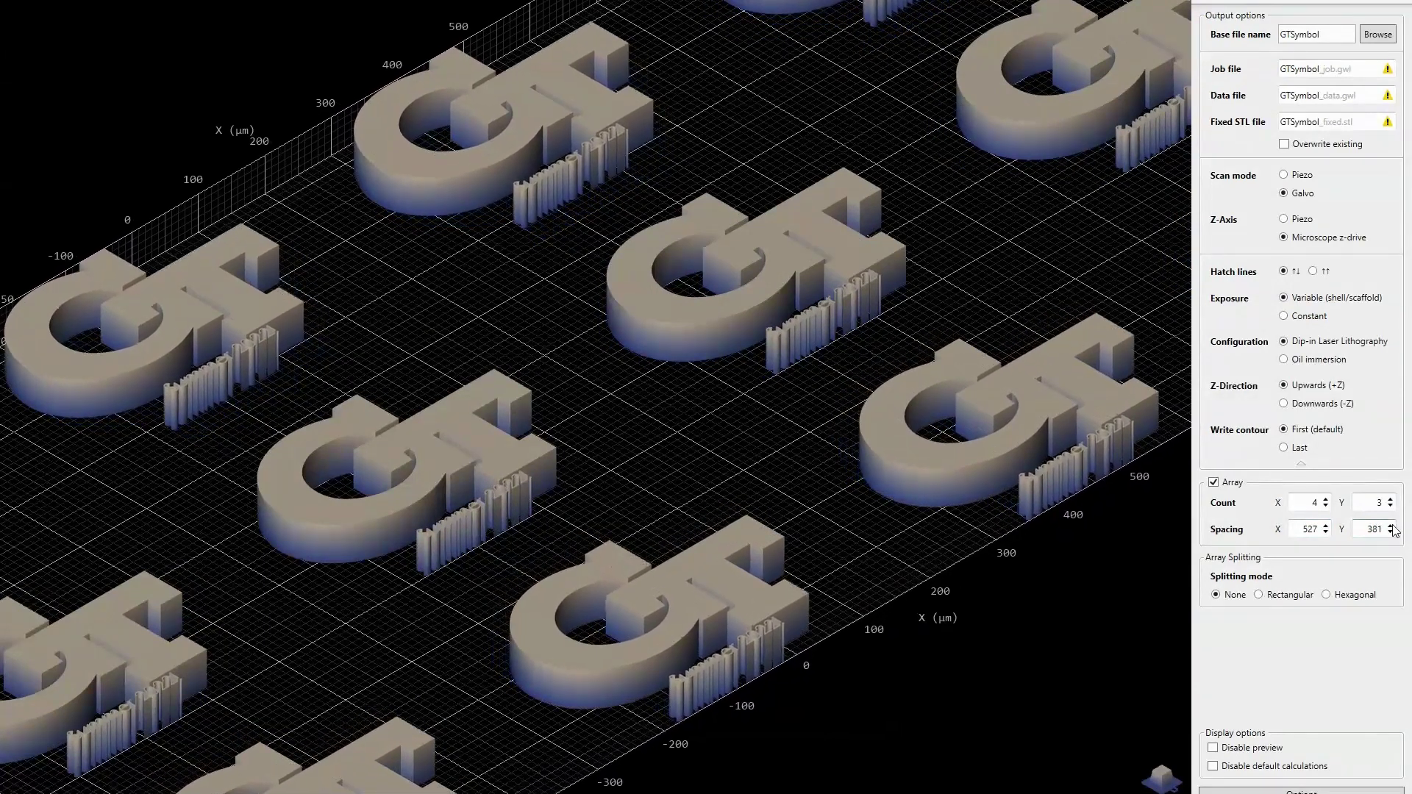
pyautogui.click(1217, 482)
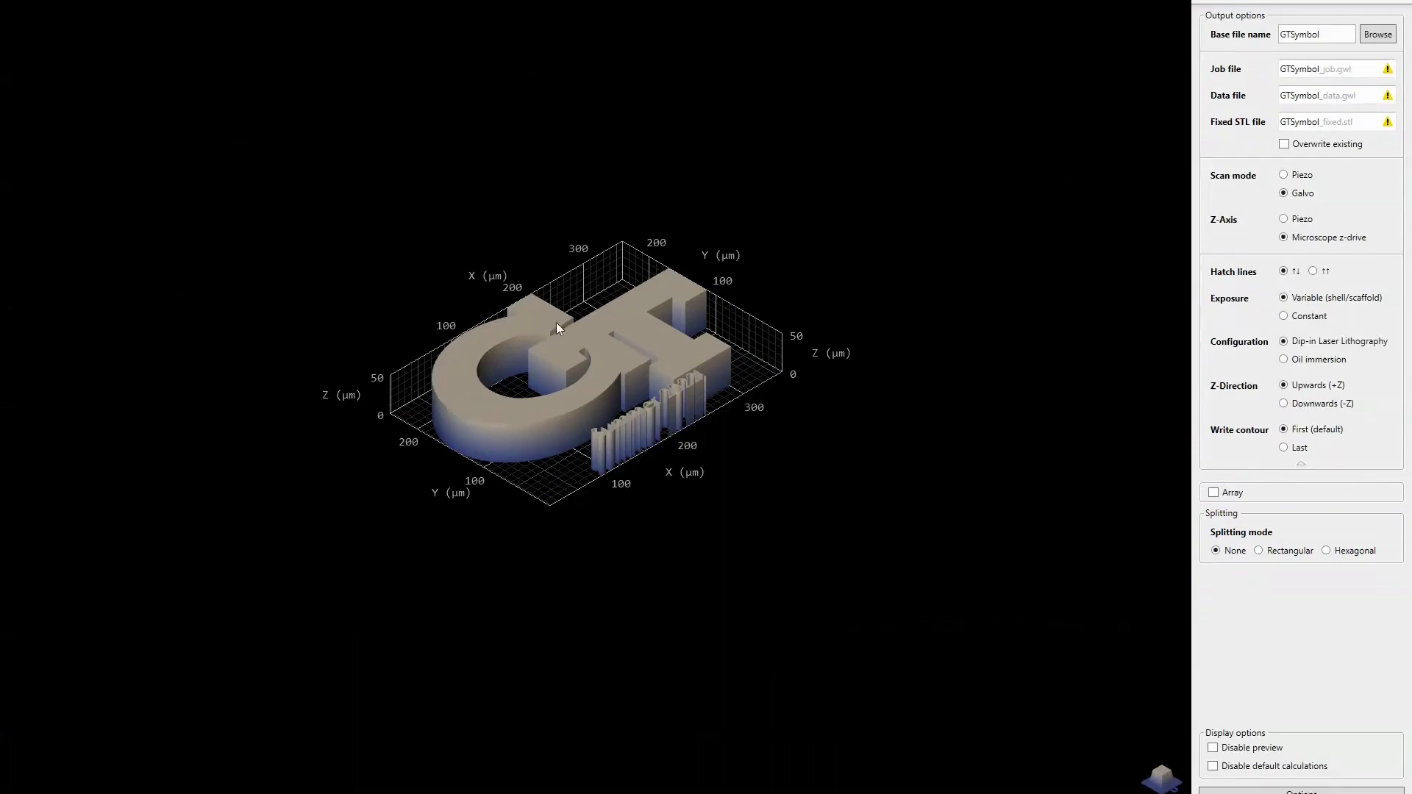
pyautogui.scroll(5, 576, 354)
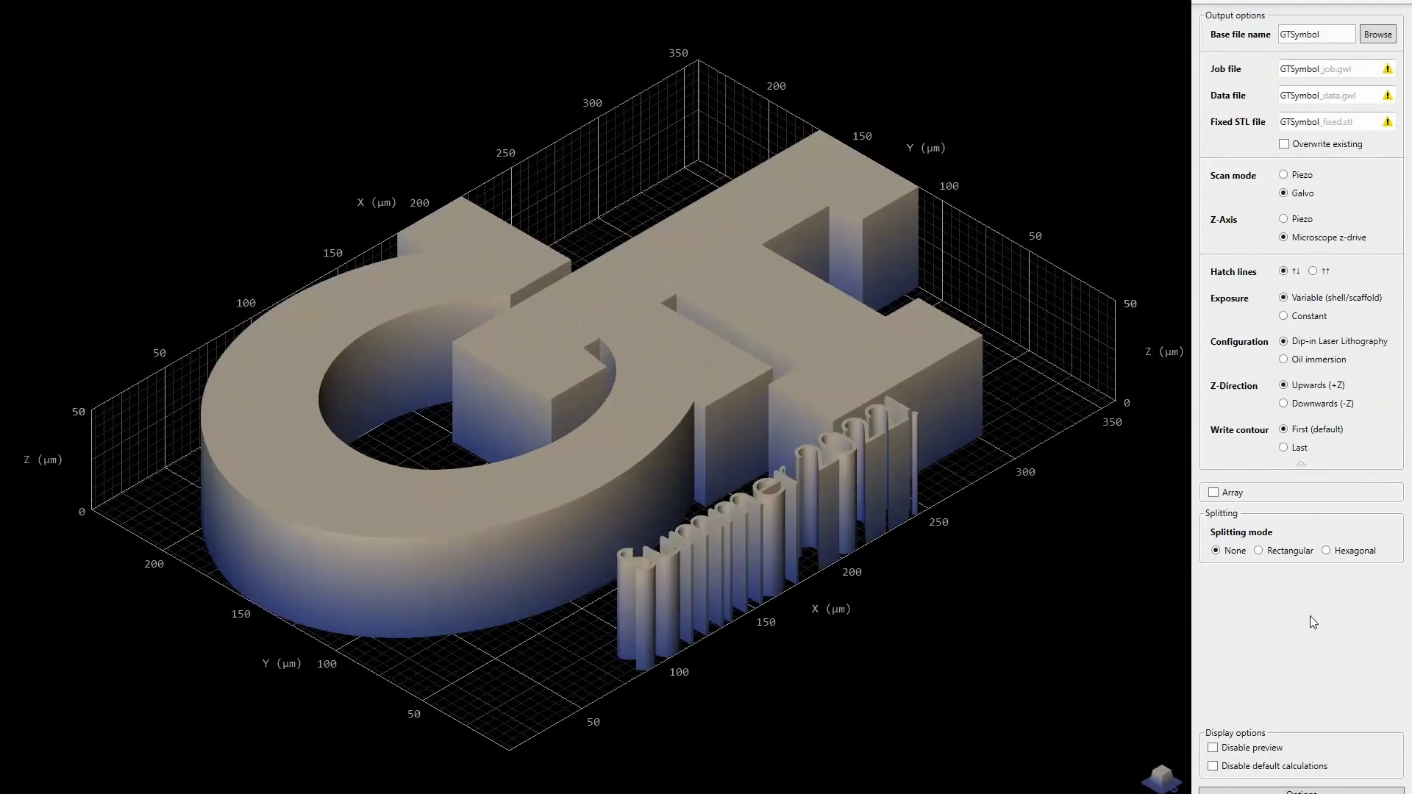
pyautogui.click(1284, 553)
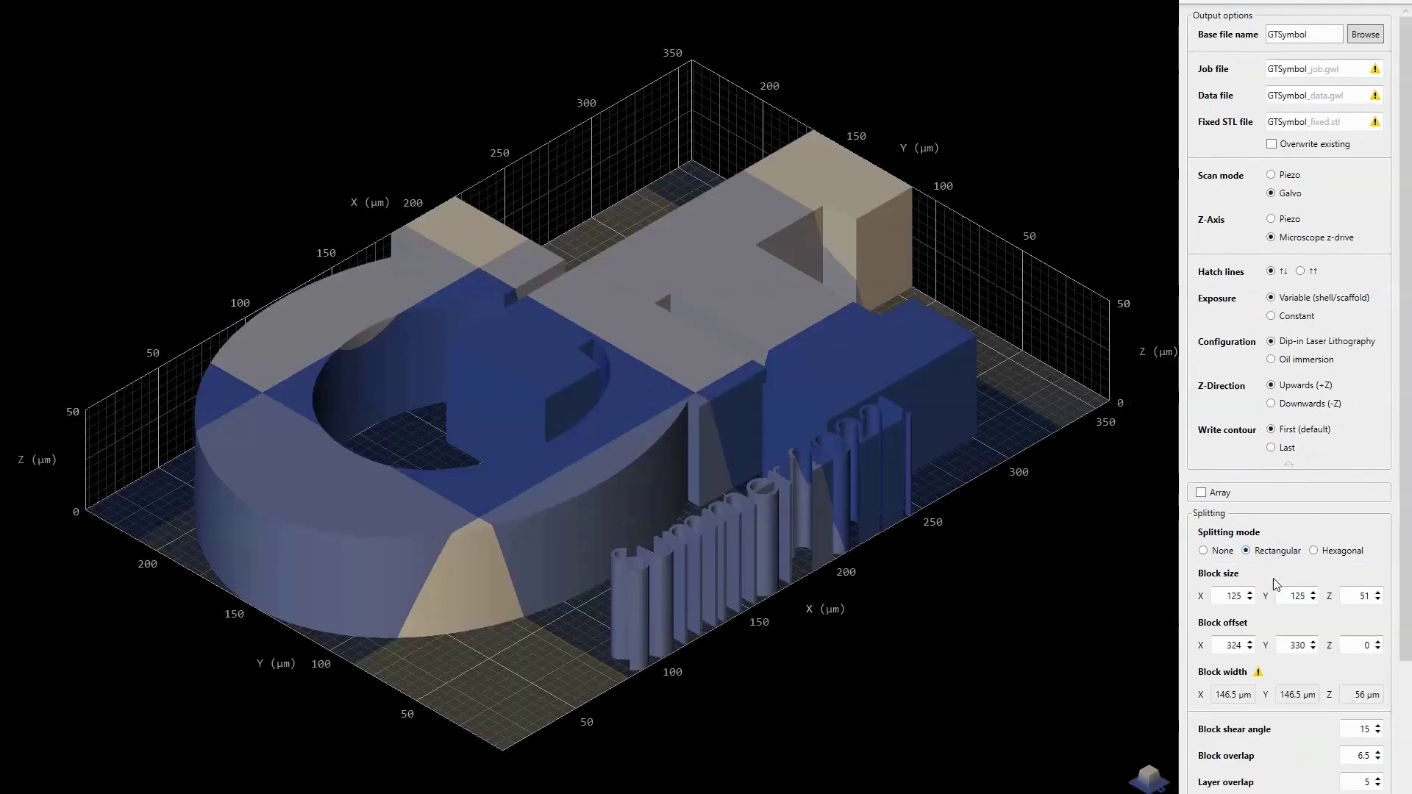
pyautogui.scroll(4, 1254, 594)
pyautogui.scroll(12, 1255, 596)
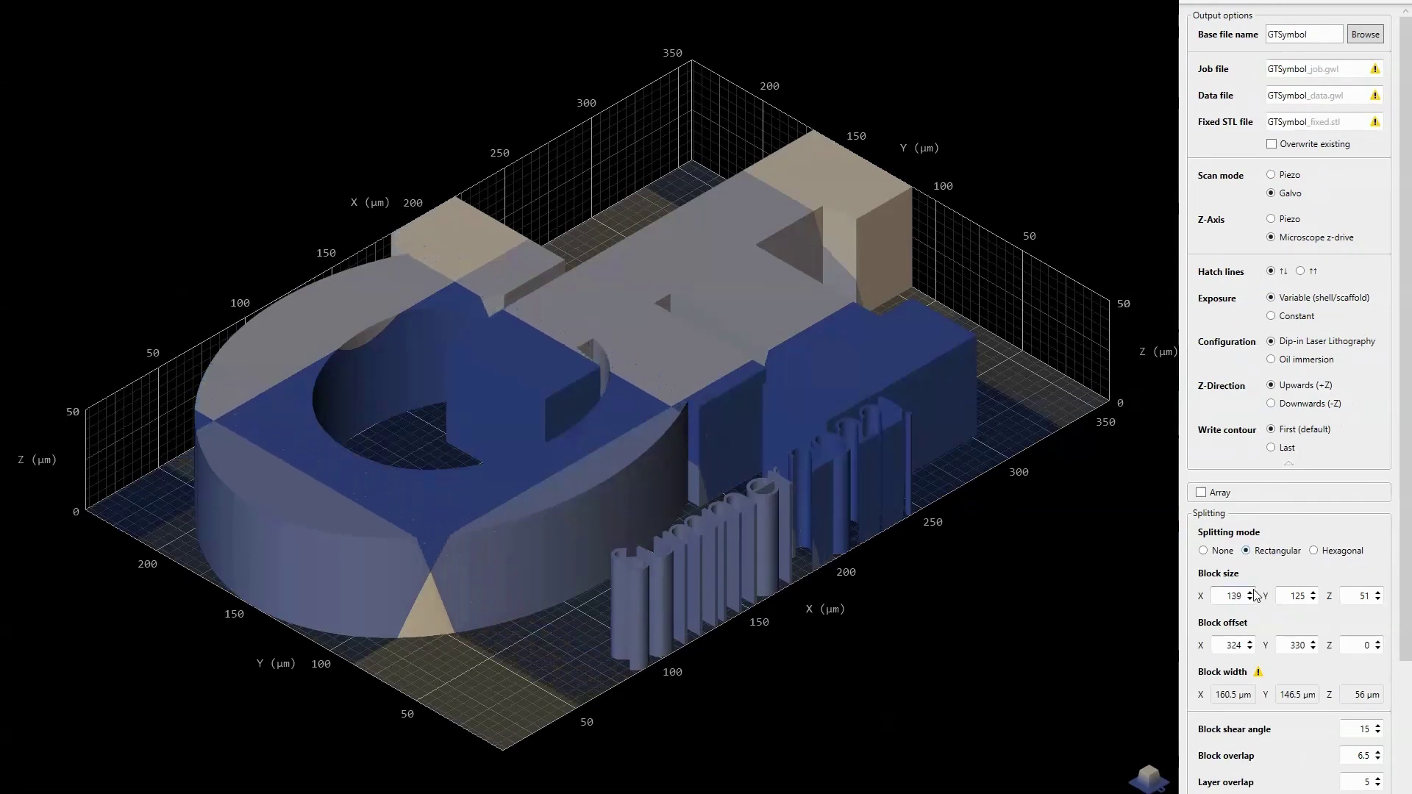
pyautogui.click(1313, 600)
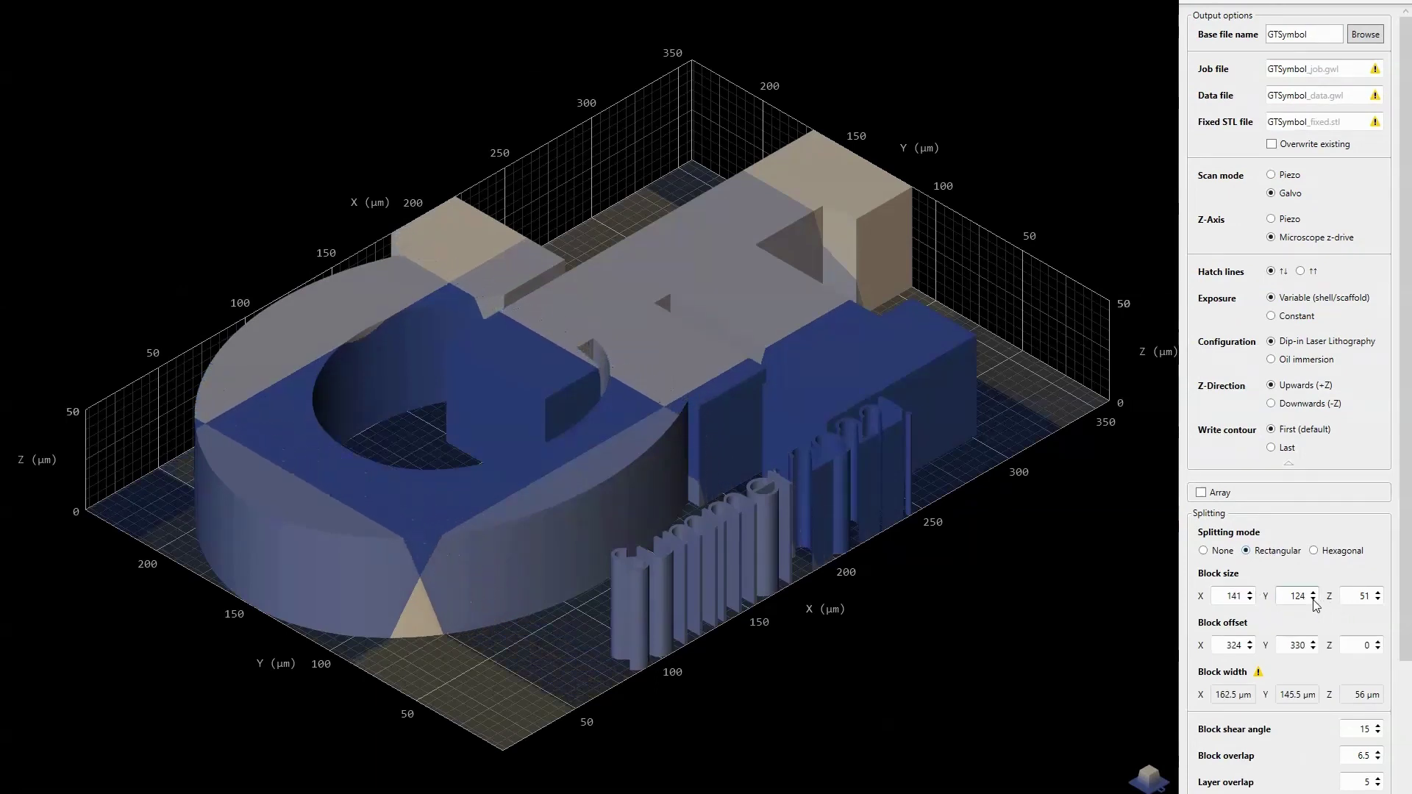
pyautogui.scroll(-20, 1313, 599)
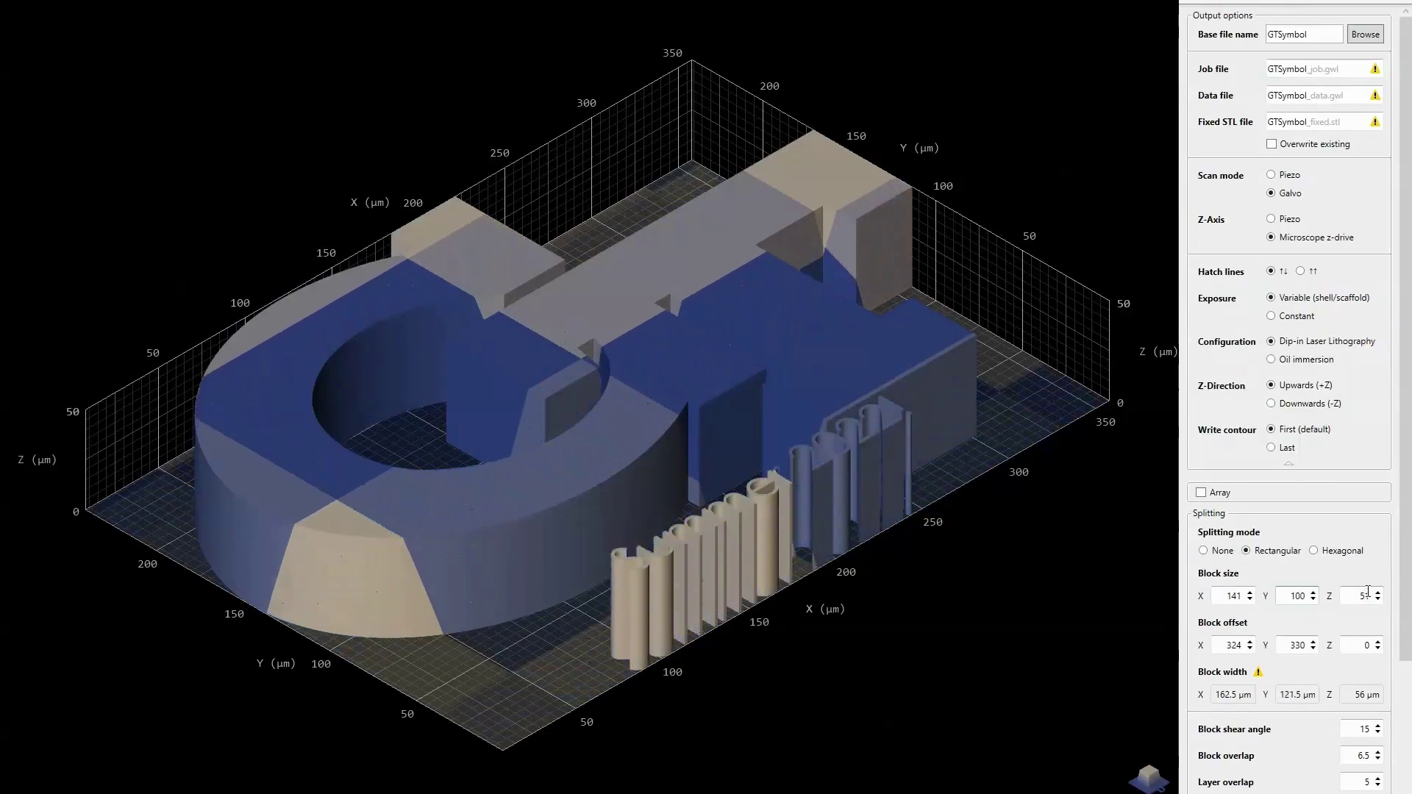
pyautogui.scroll(17, 1370, 593)
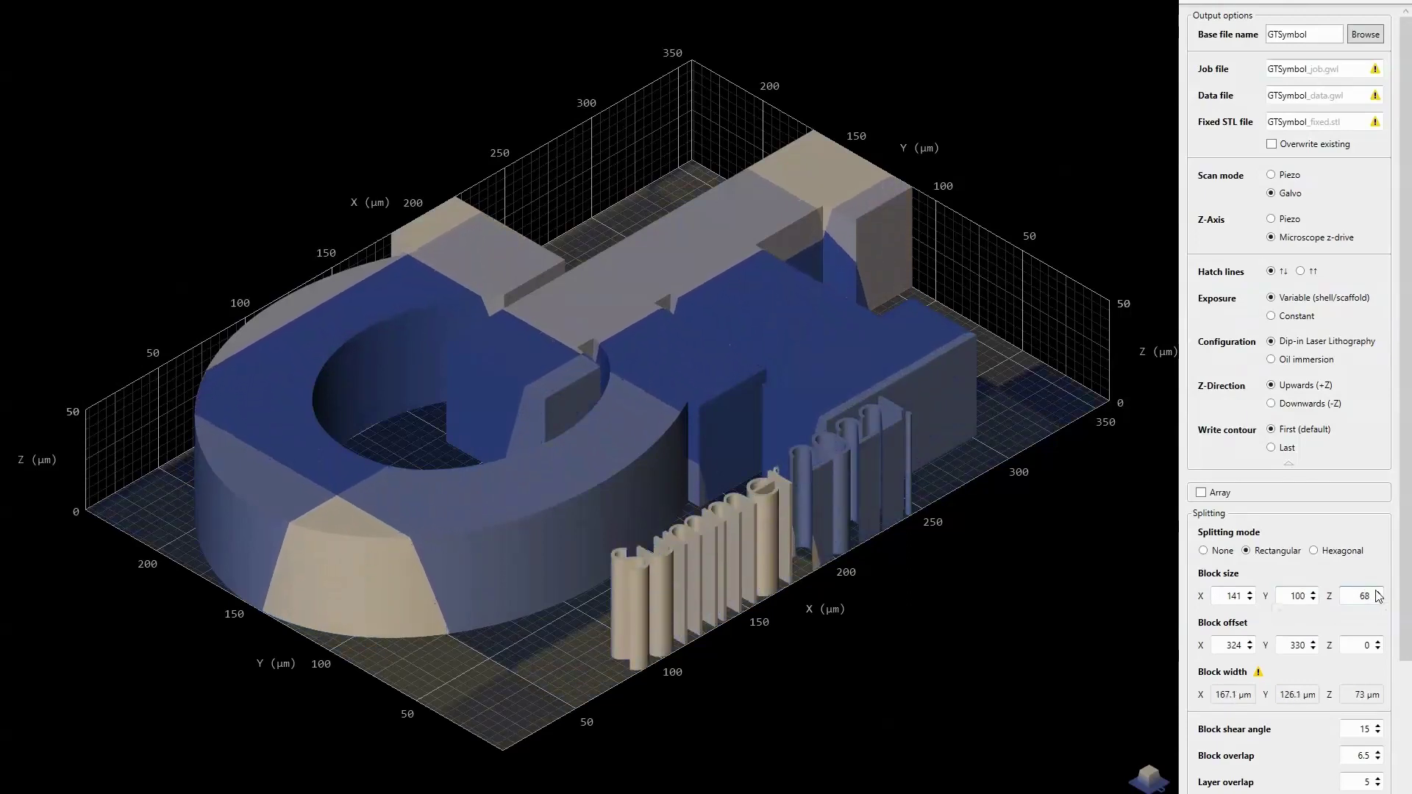
pyautogui.scroll(4, 1378, 595)
pyautogui.scroll(20, 1251, 645)
pyautogui.scroll(20, 1251, 645)
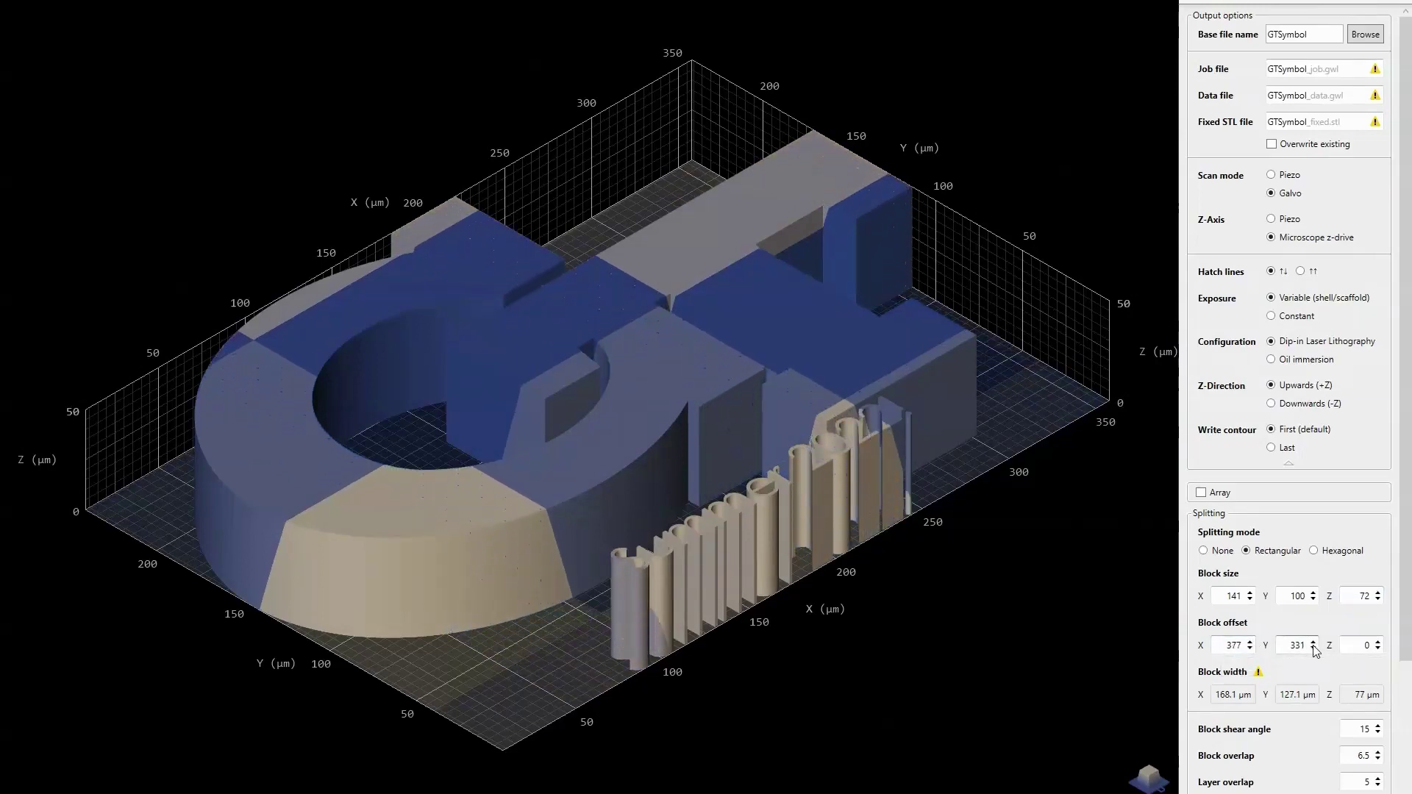
pyautogui.scroll(20, 1315, 650)
pyautogui.scroll(20, 1314, 651)
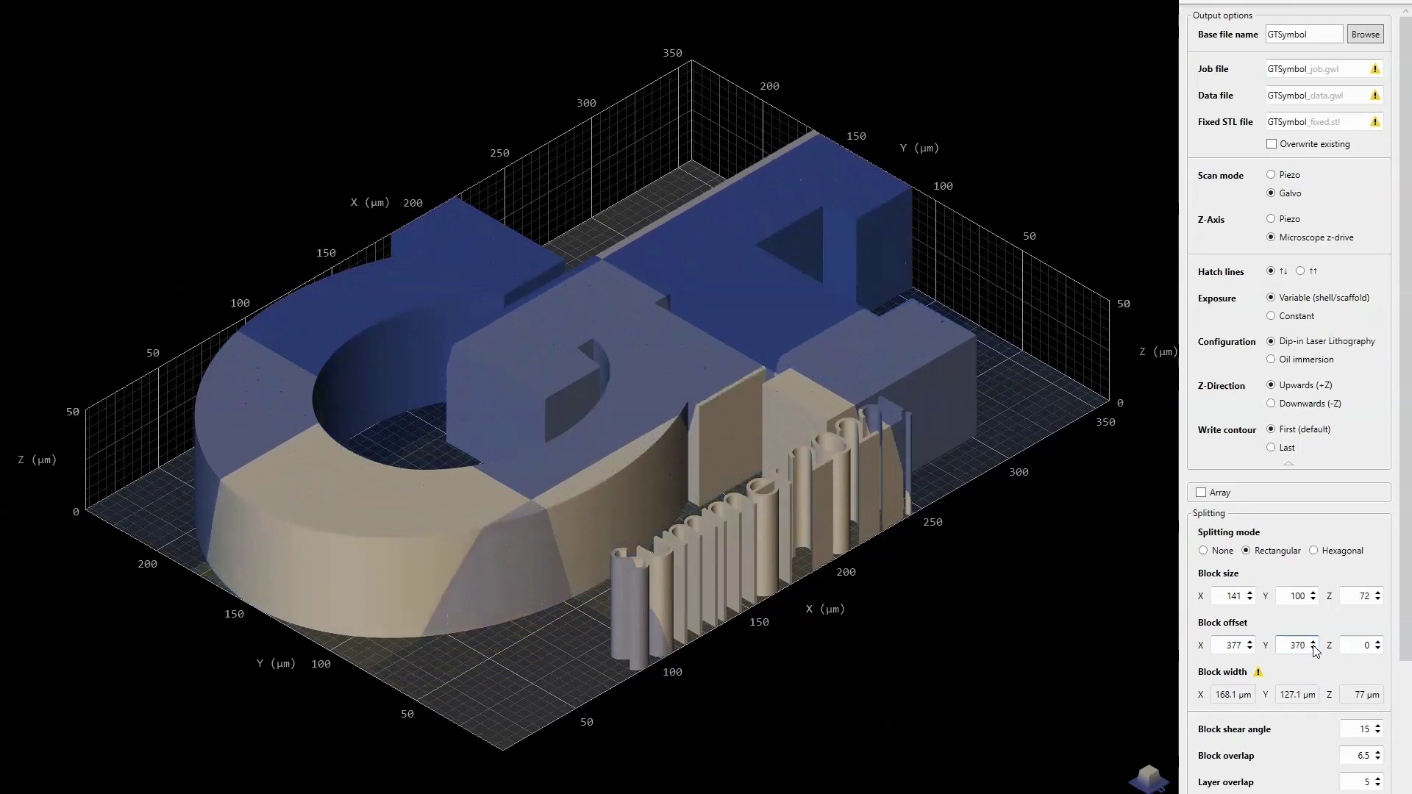
pyautogui.scroll(20, 1314, 650)
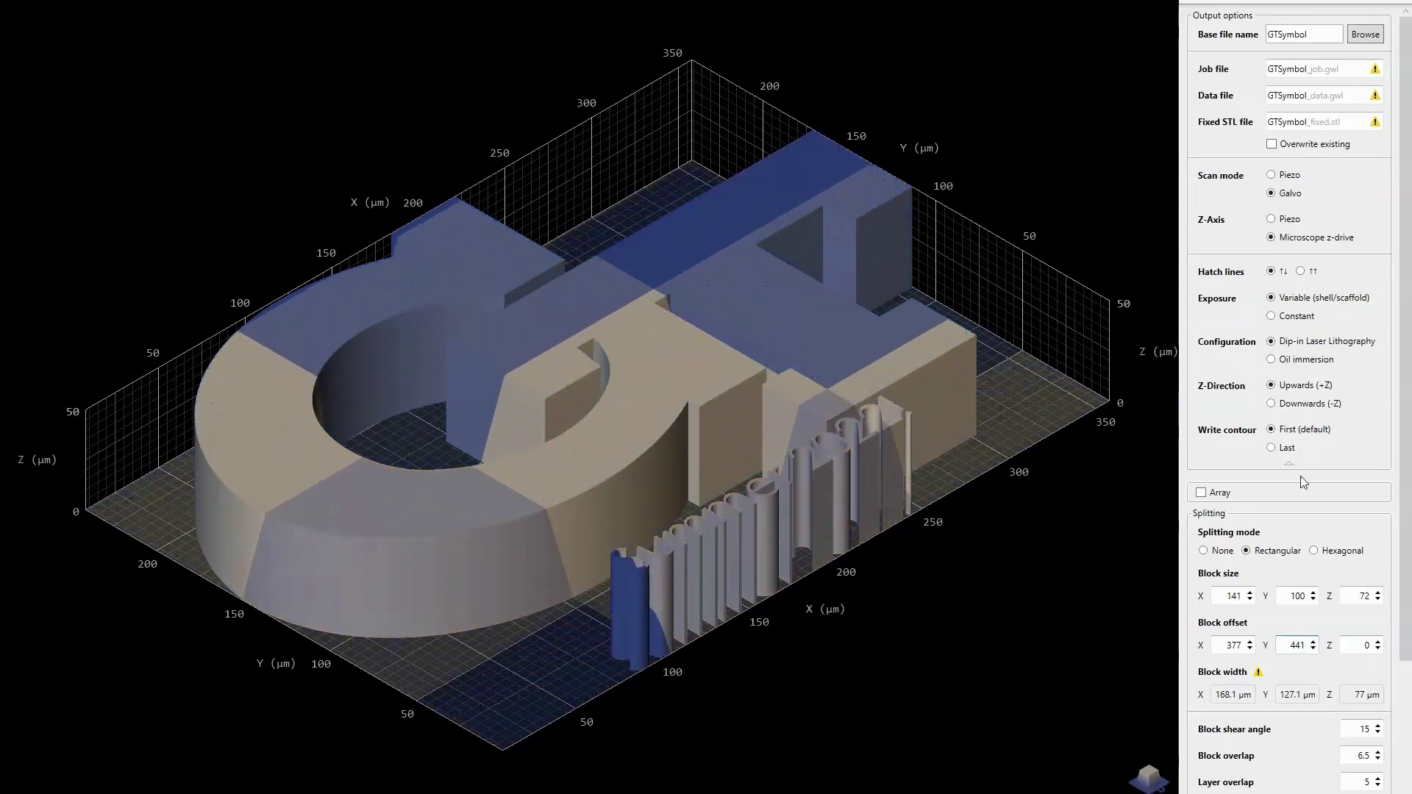
pyautogui.click(1321, 554)
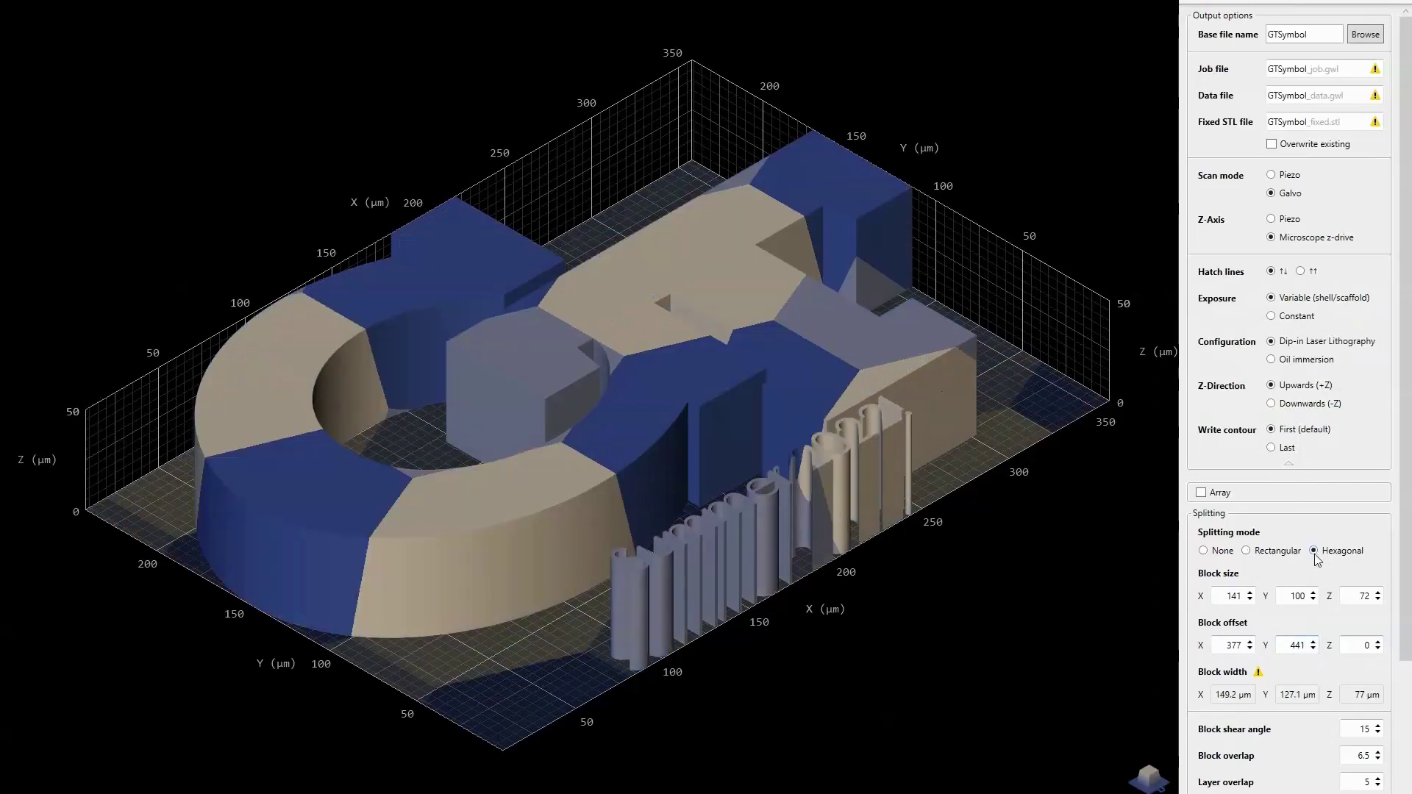
pyautogui.click(1315, 593)
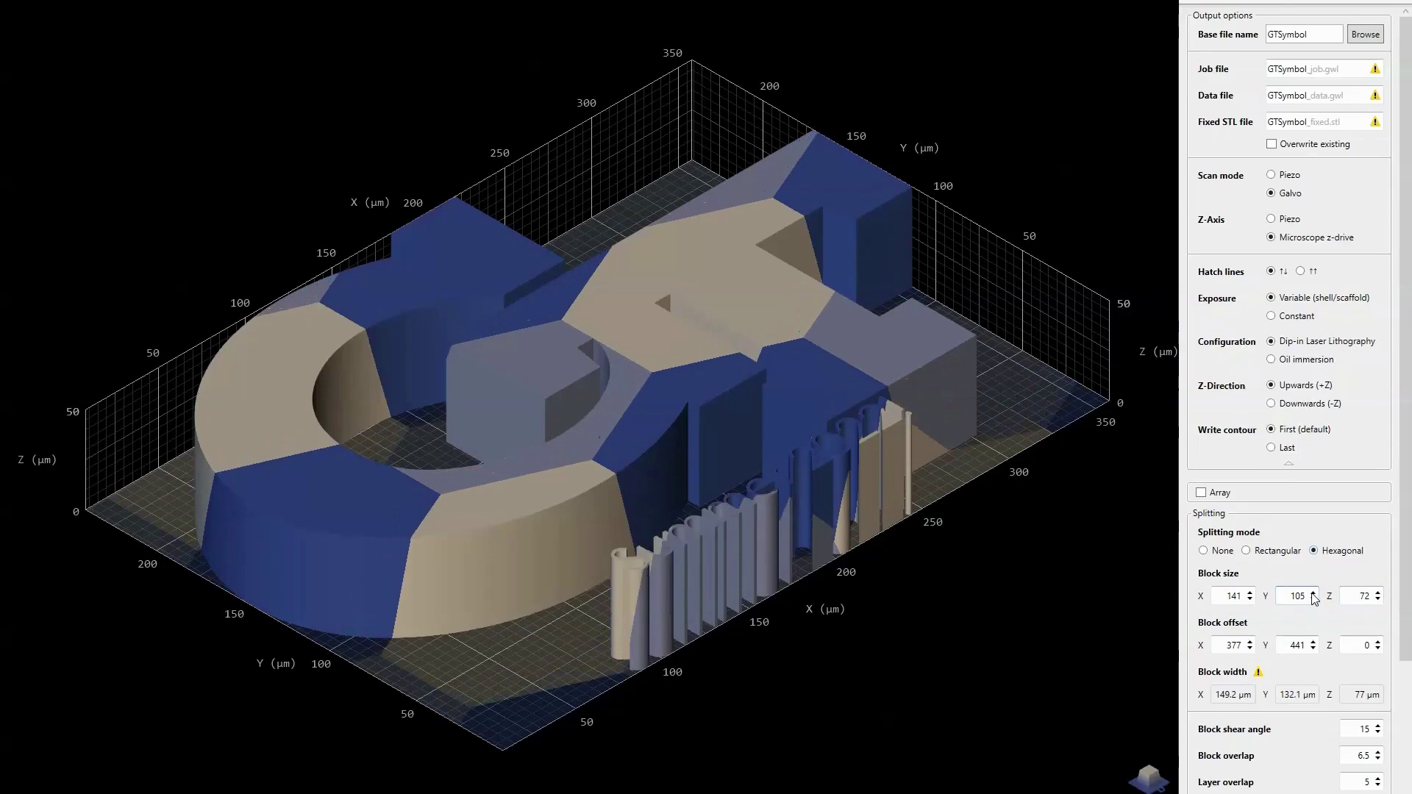
pyautogui.click(1314, 593)
pyautogui.click(1314, 593)
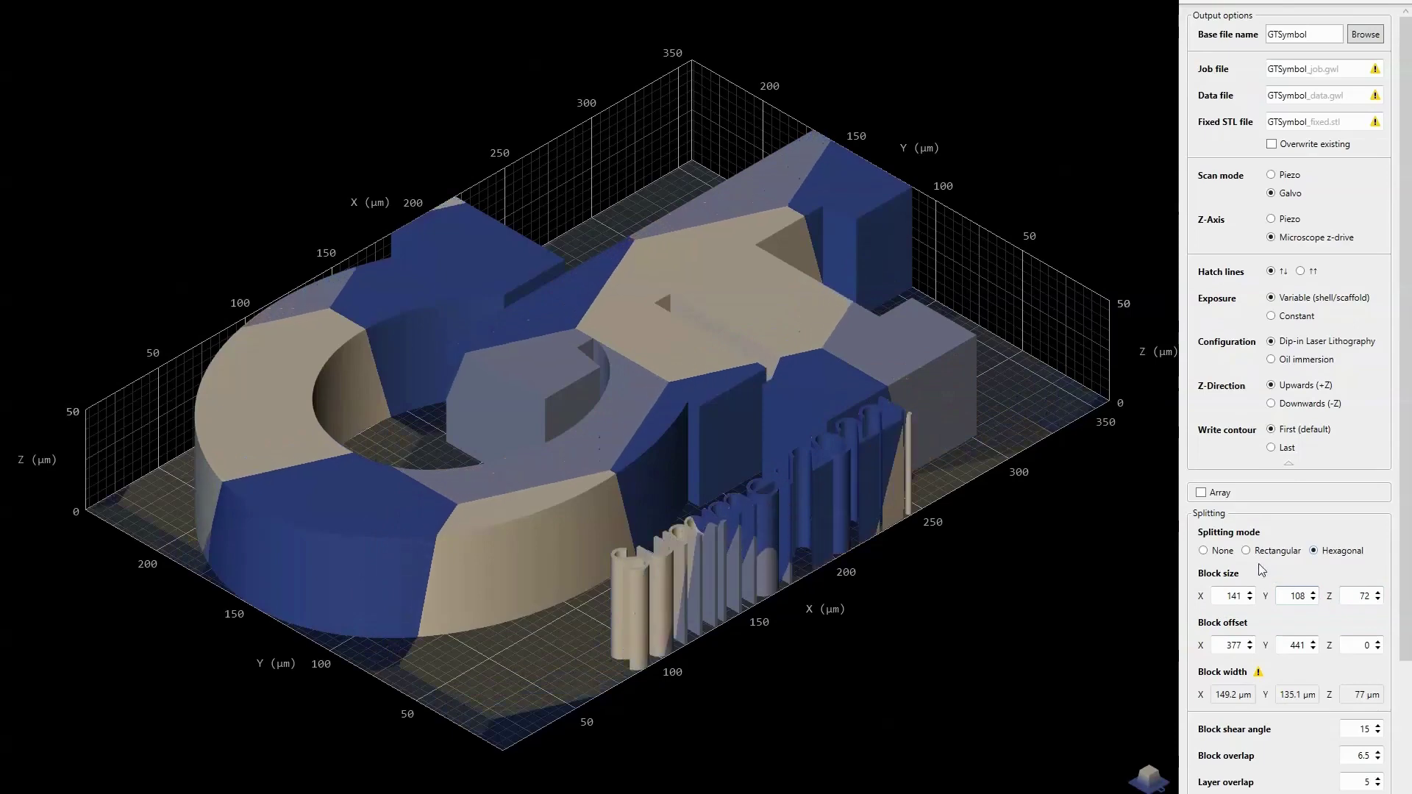
pyautogui.click(1226, 556)
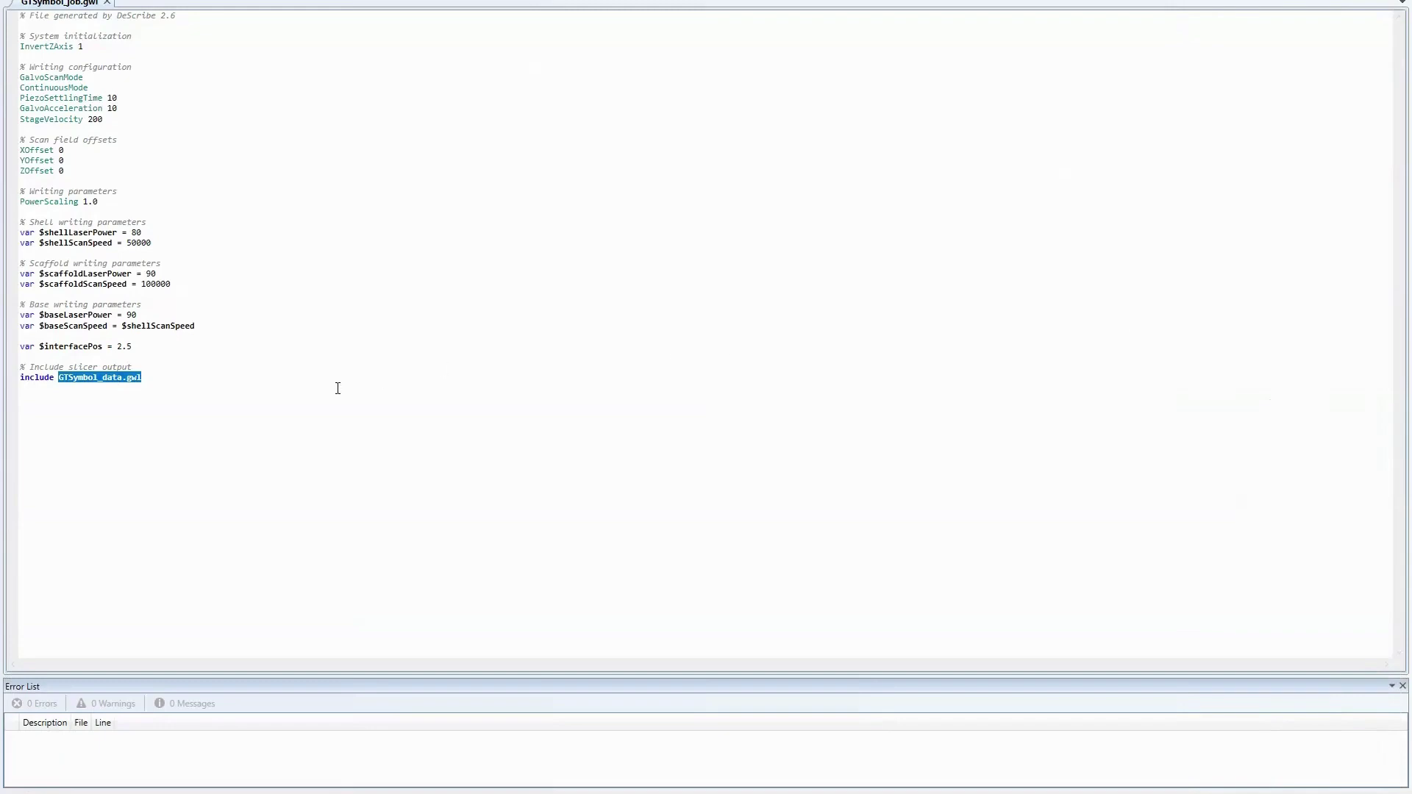
# Open the 3D print preview of GTSymbol_job.gwl with F5
pyautogui.press('F5')
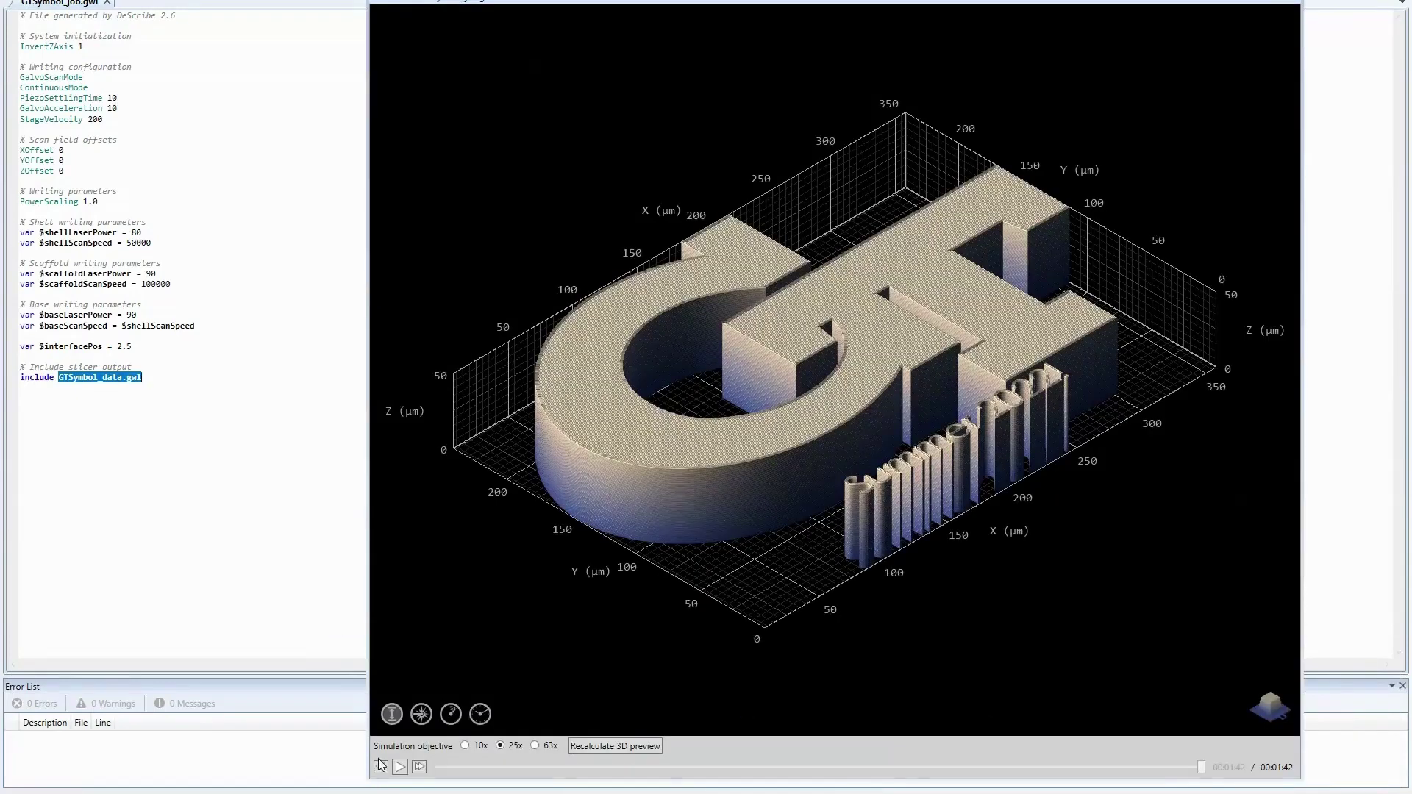
# Play the GT symbol print simulation and speed playback up with fast-forward
pyautogui.click(381, 767)
pyautogui.click(400, 767)
pyautogui.click(418, 767)
pyautogui.click(418, 767)
pyautogui.click(418, 767)
# Close the preview and reopen GTSymbol.STL from SummerProgramm to re-slice it with solid fill settings
pyautogui.hotkey('alt', 'F4')
pyautogui.hotkey('alt', 'Tab')
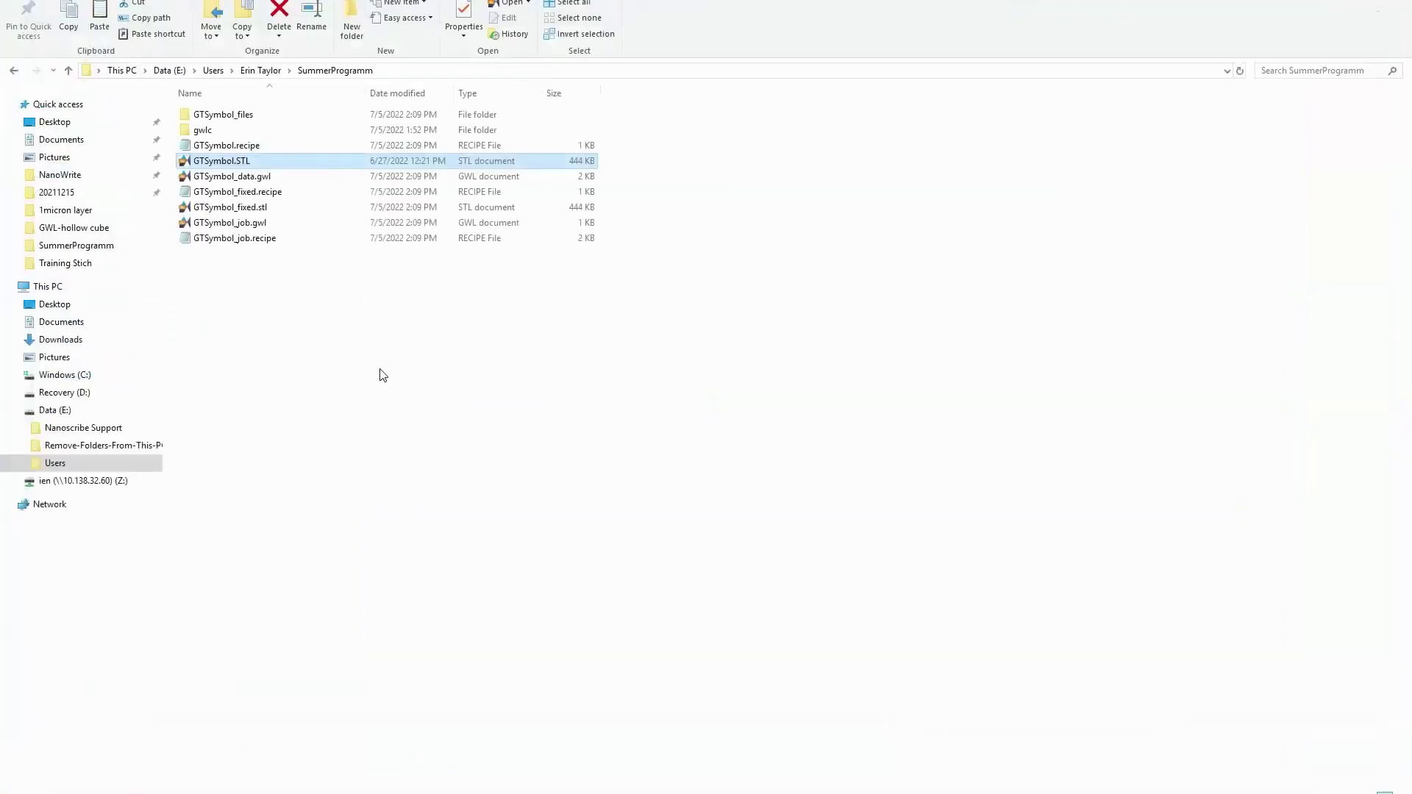
pyautogui.doubleClick(251, 160)
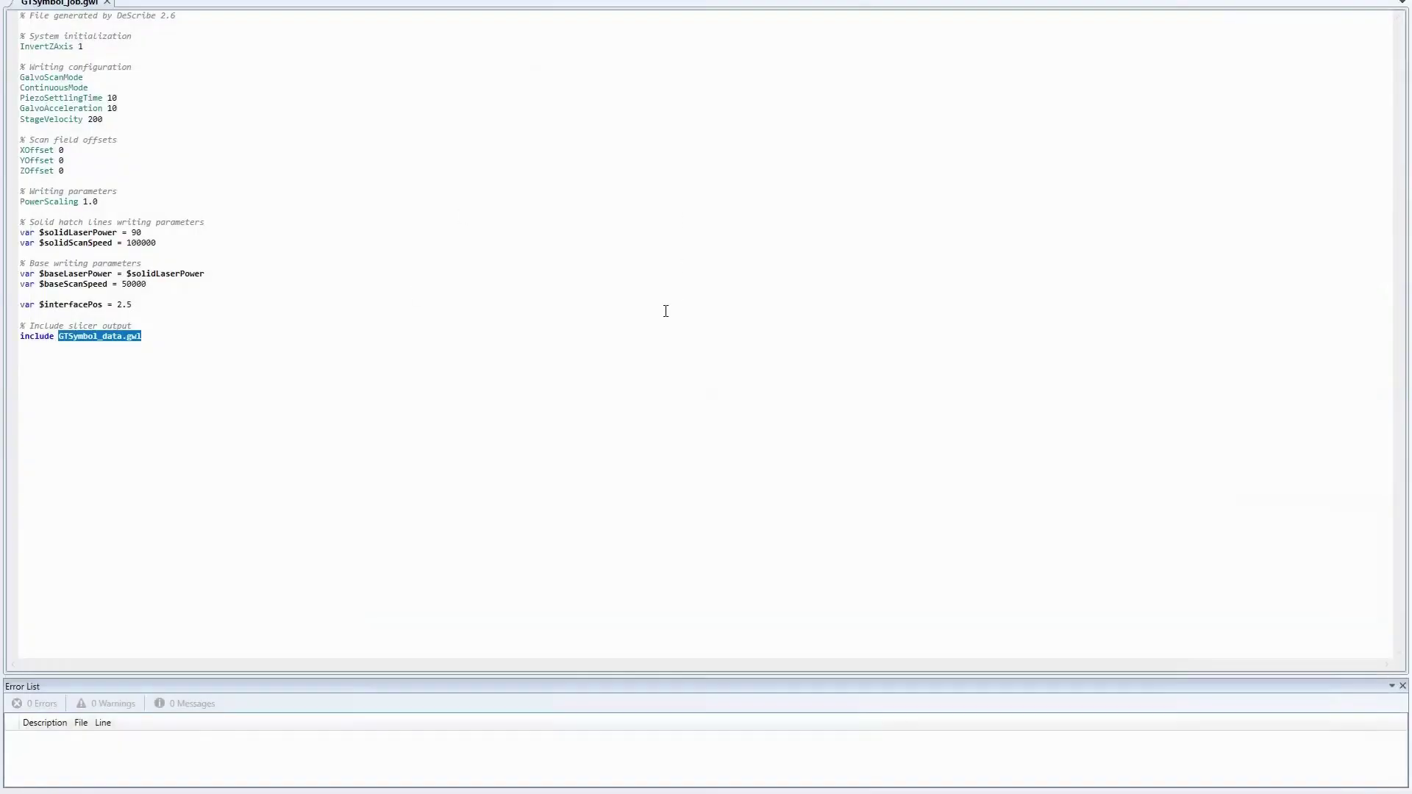
# Simulate the solid GT print at 32x speed (estimated 00:06:03), then edit interfacePos from 2.5 to 0.5
pyautogui.press('F5')
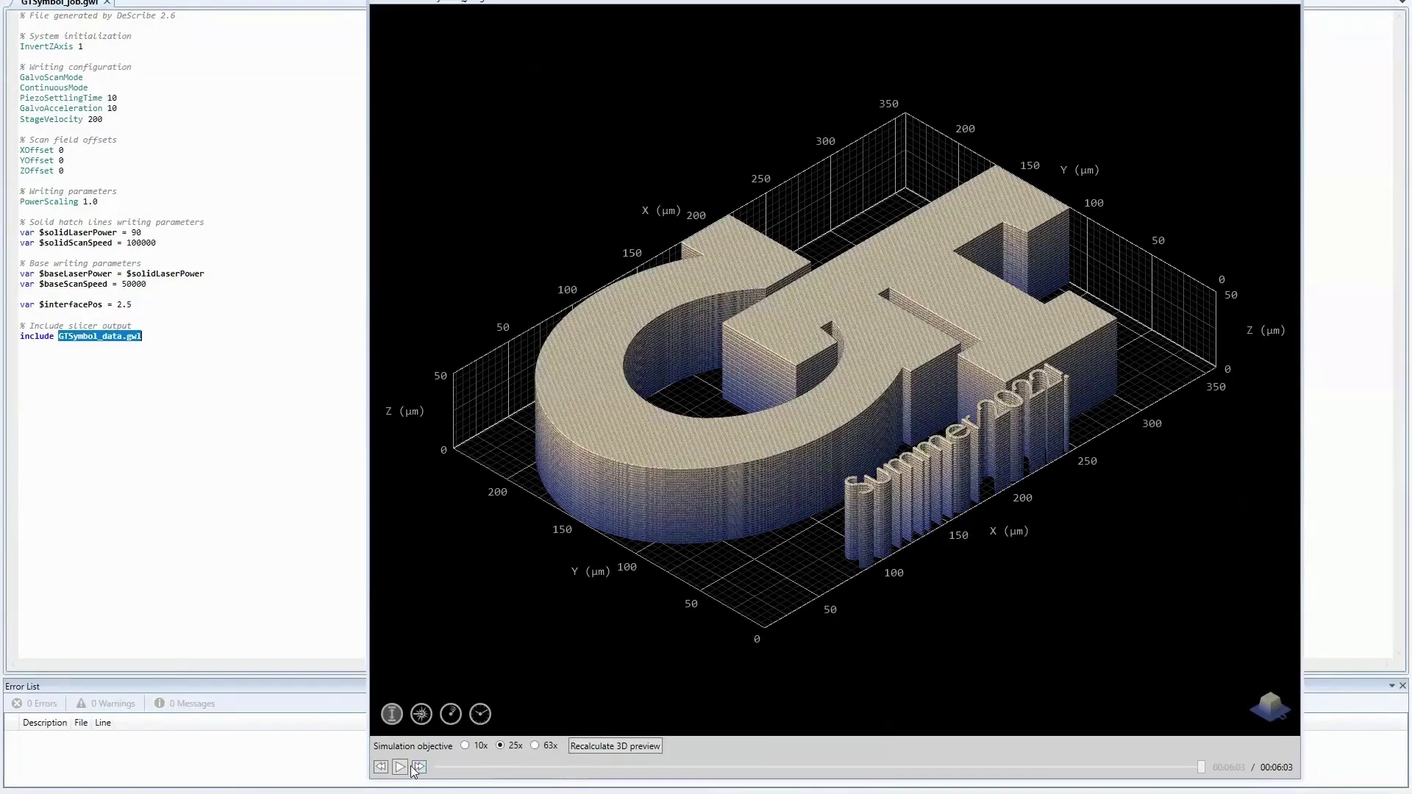
pyautogui.click(400, 767)
pyautogui.click(420, 767)
pyautogui.click(121, 305)
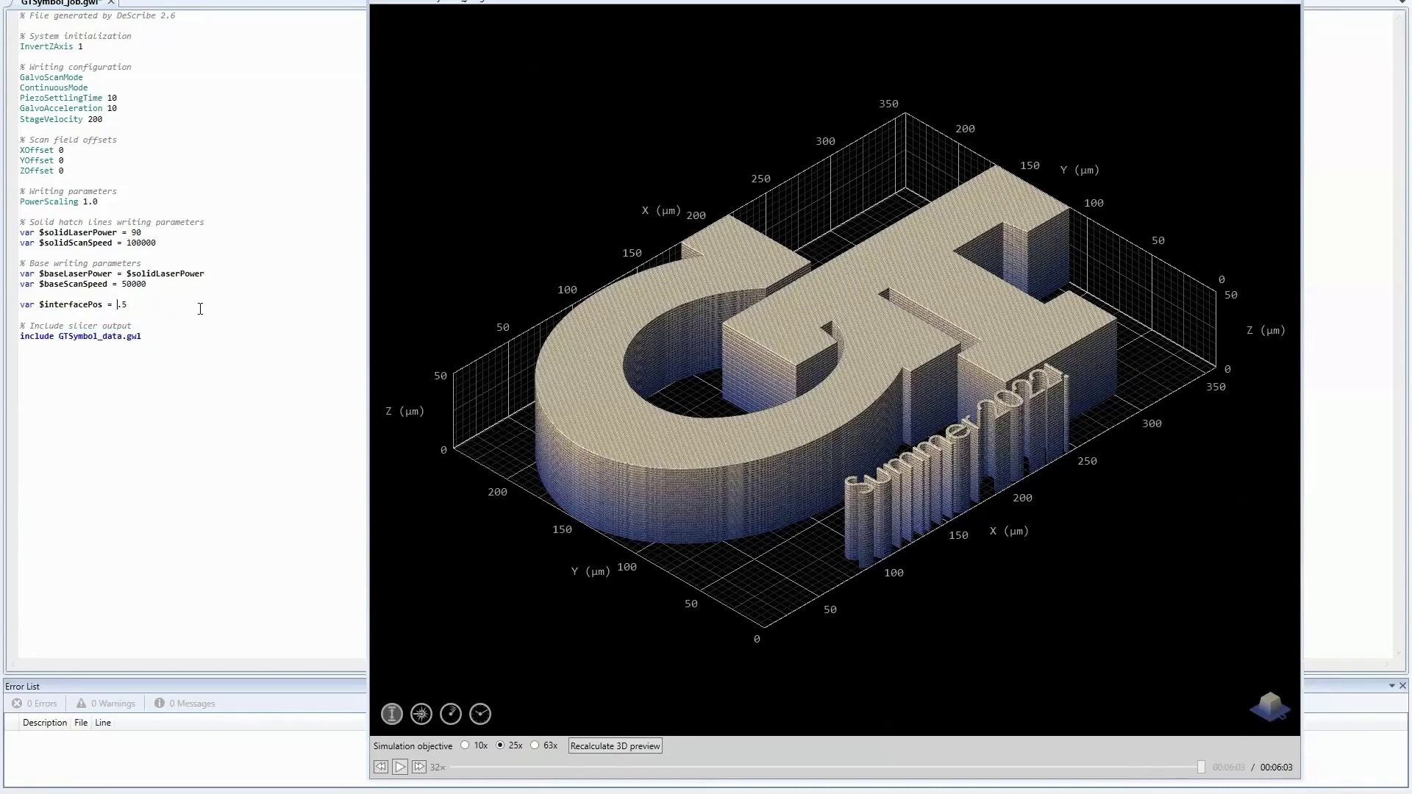